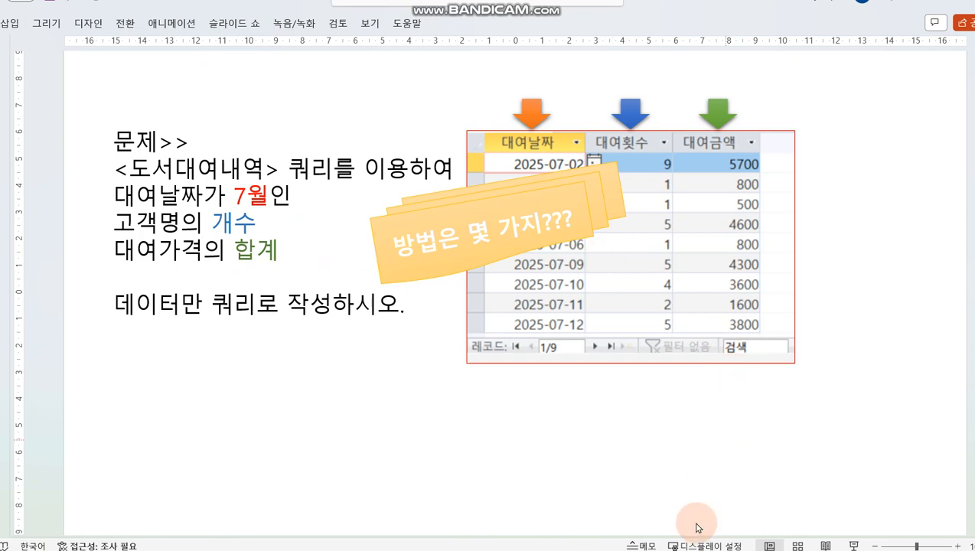
Step: Switch to Access and create a design-view query based on the 도서대여내역 query, enlarging its field list to show every field
left_click(631, 514)
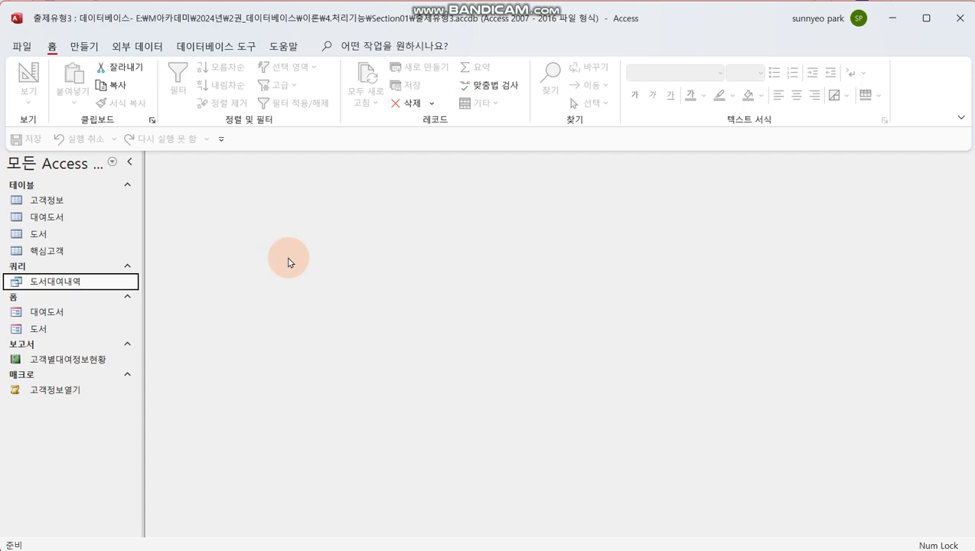
left_click(87, 49)
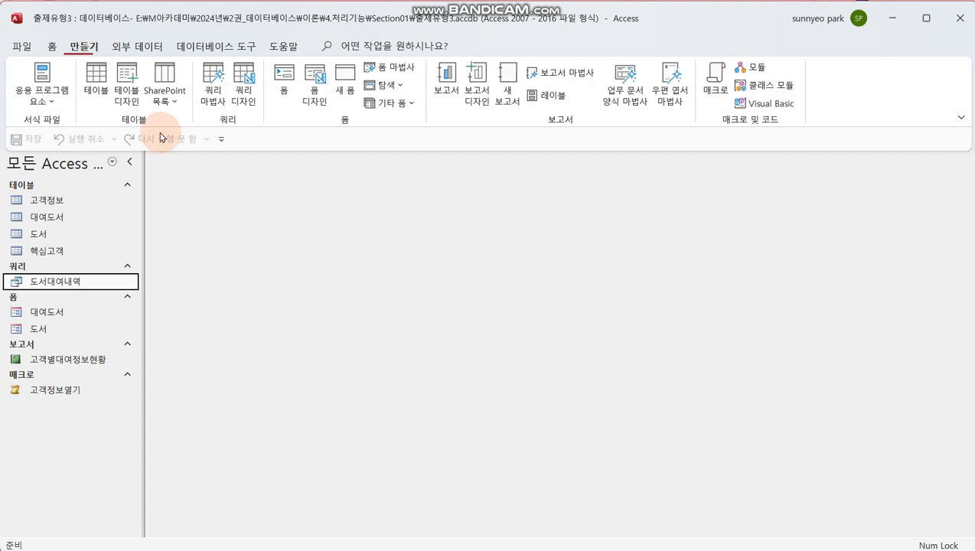
left_click(244, 88)
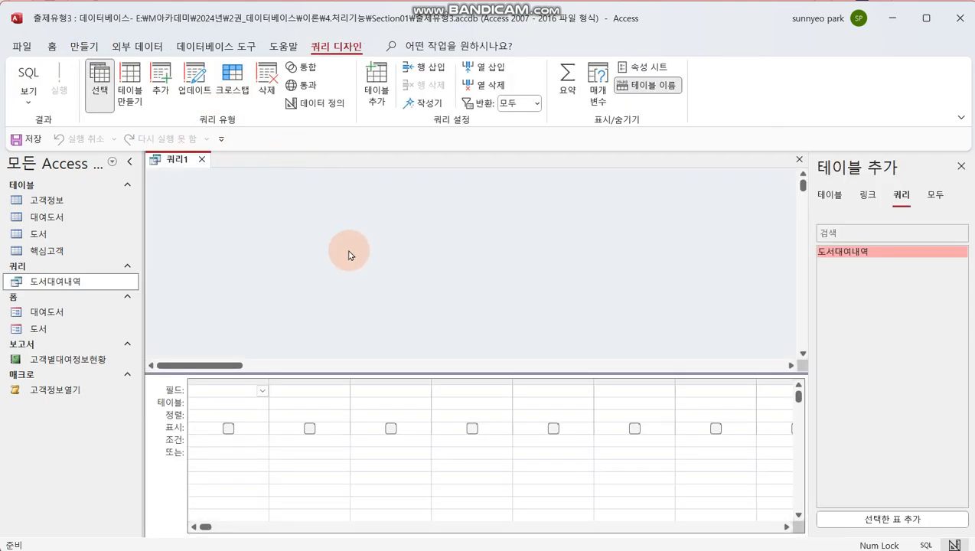
left_click_drag(100, 281, 243, 205)
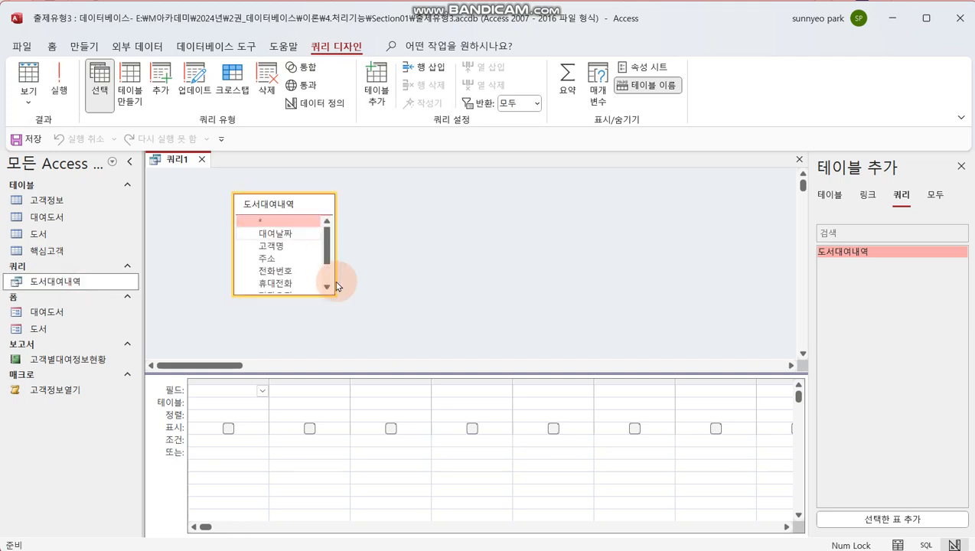
left_click_drag(330, 297, 333, 343)
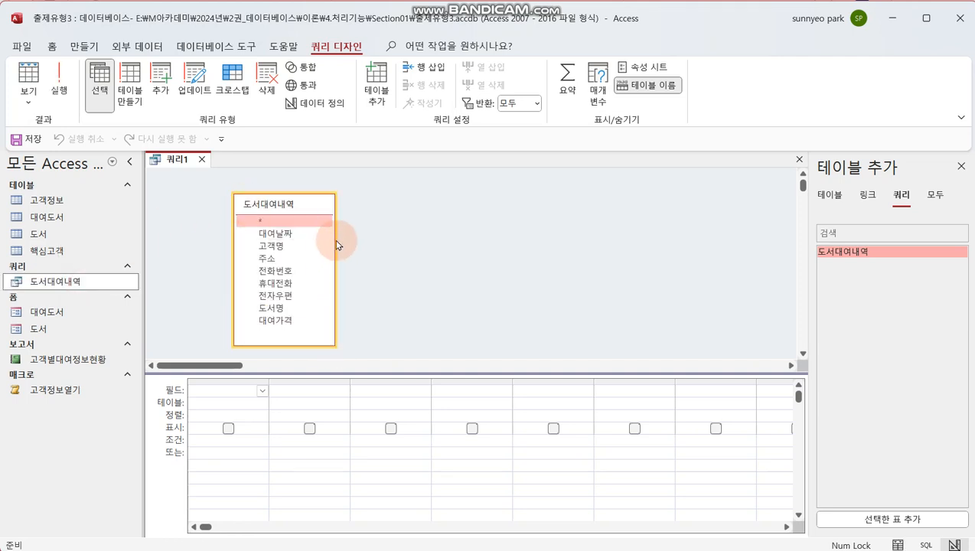
left_click_drag(318, 208, 321, 198)
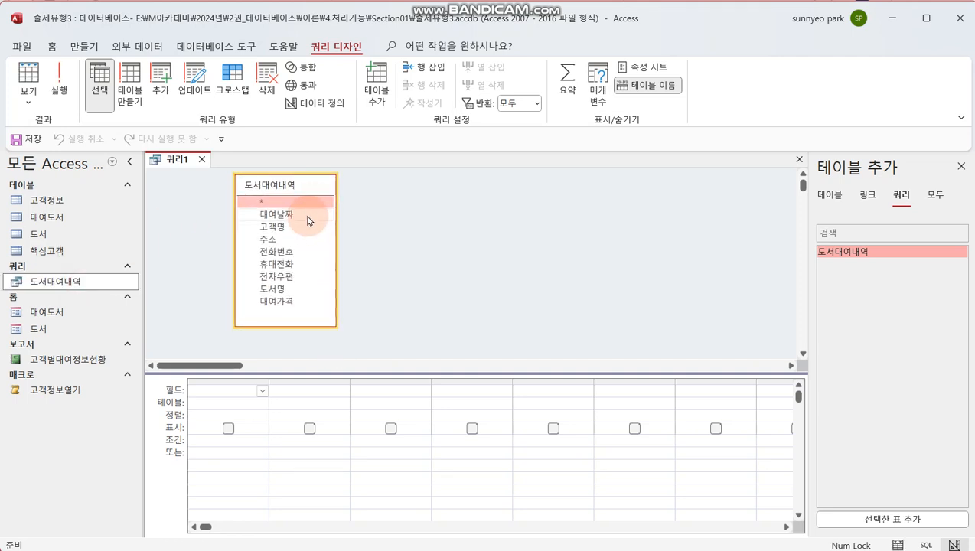
Step: Add the 대여날짜, 고객명 and 대여가격 fields to the query design grid
double_click(308, 218)
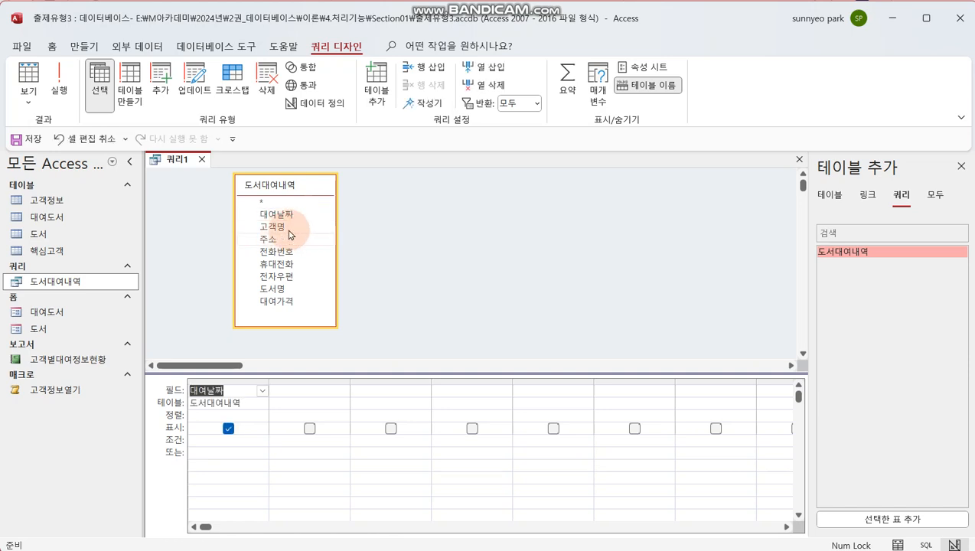
double_click(304, 228)
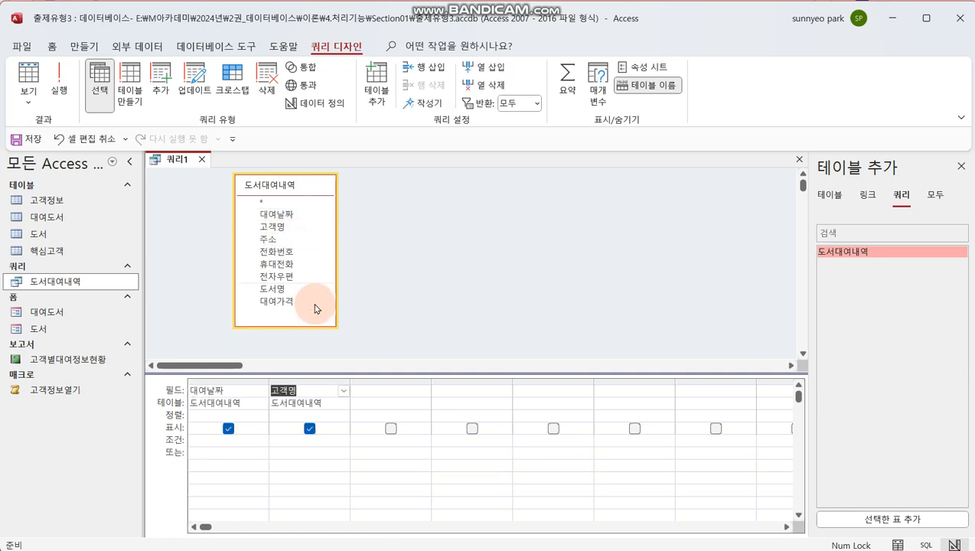
double_click(301, 302)
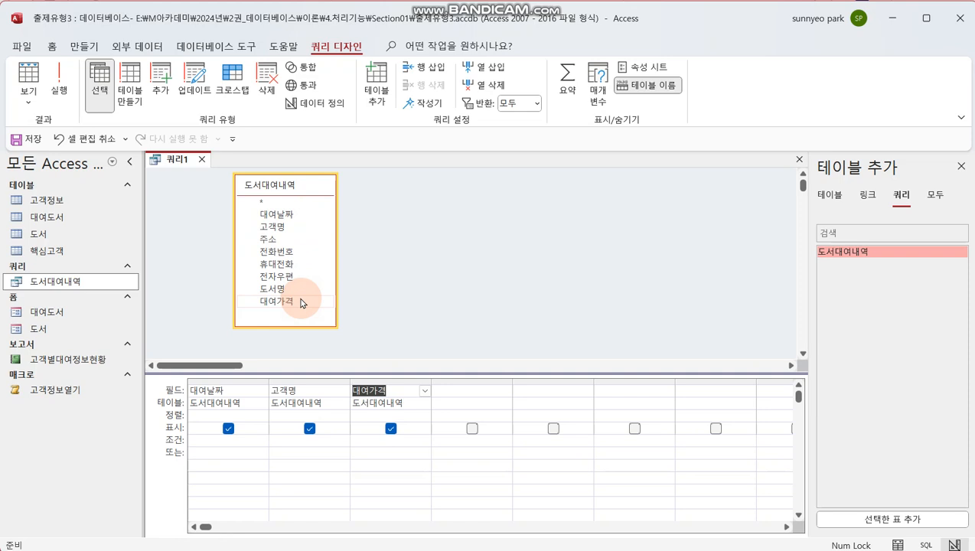
left_click(425, 288)
Step: Enable totals for the query and summarise 고객명 with 개수 and 대여가격 with 합계
left_click(569, 86)
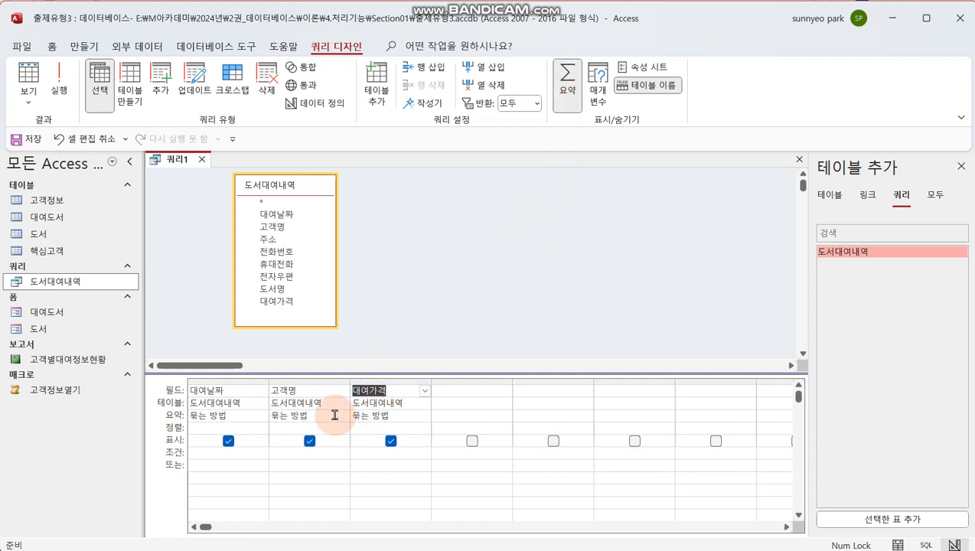
left_click(343, 417)
left_click(315, 326)
left_click(423, 416)
left_click(392, 285)
Step: Give the 고객명 column the alias 대여횟수 and the 대여가격 column the alias 대여금액
left_click(273, 390)
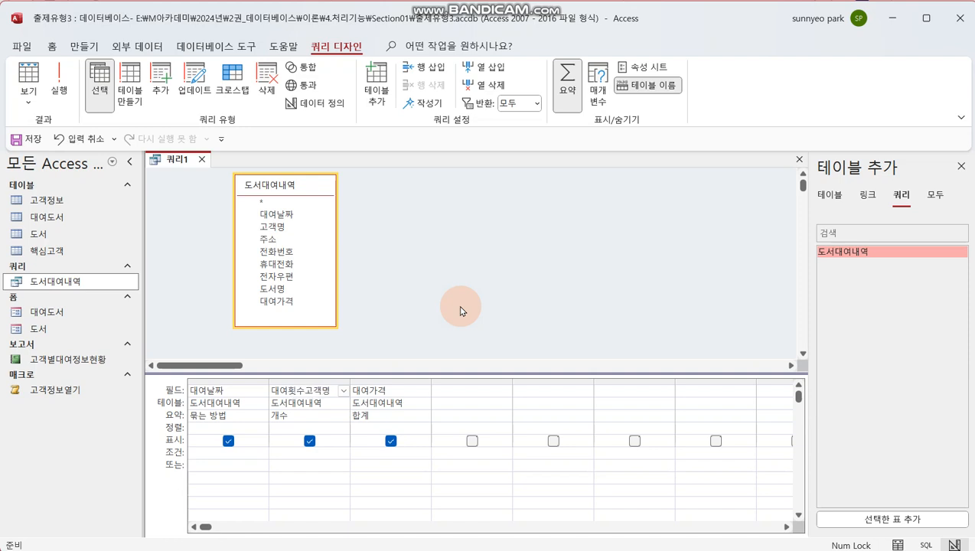
key("Tab")
left_click(354, 390)
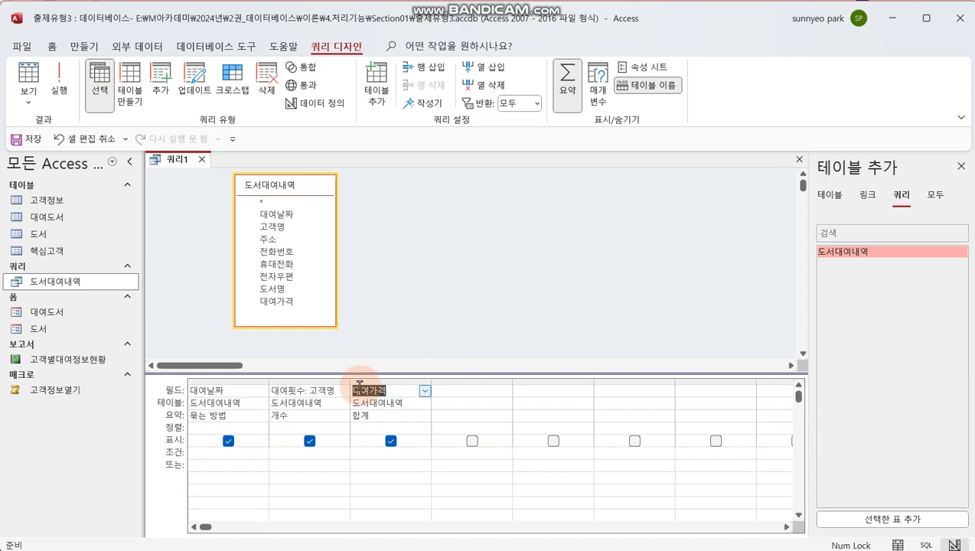
left_click(442, 313)
type("대여")
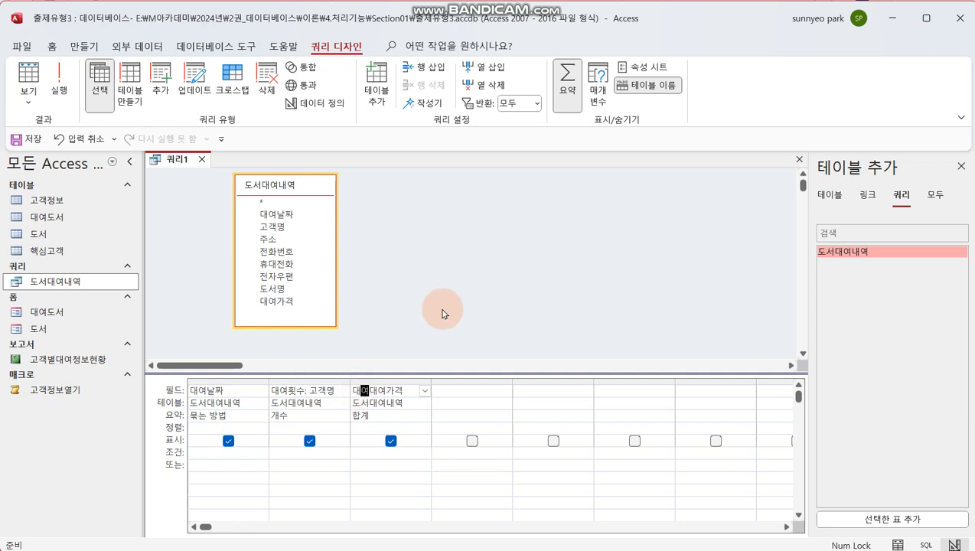
type("금액:")
key("Tab")
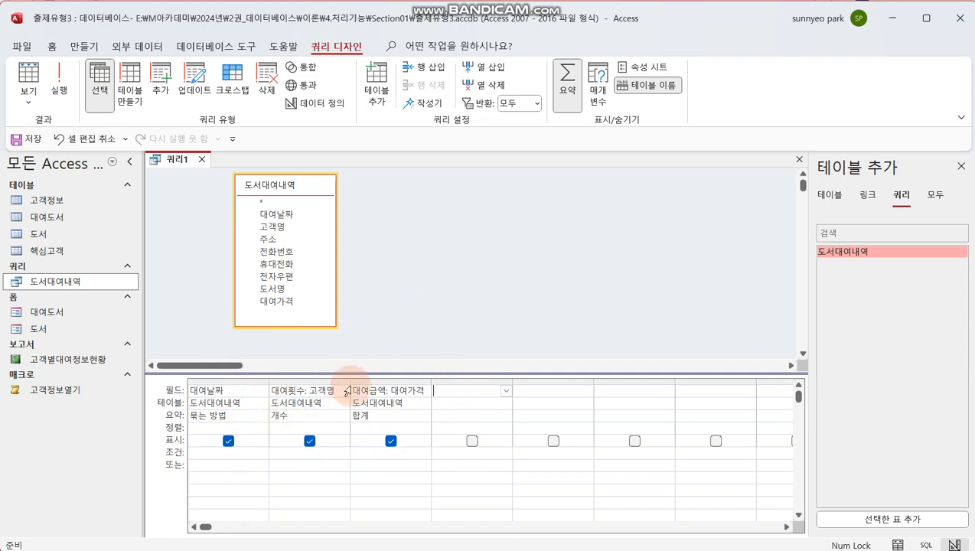
Step: Run the query, examine which months the 대여날짜 records cover, and return to the query design
left_click(60, 86)
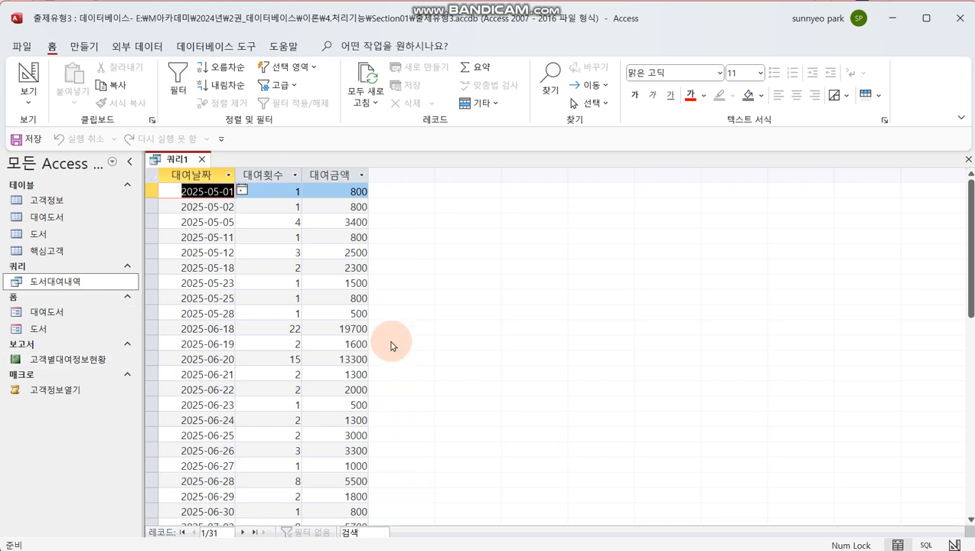
left_click(200, 253)
left_click(217, 403)
scroll(268, 413, "down", 5)
left_click_drag(222, 391, 246, 394)
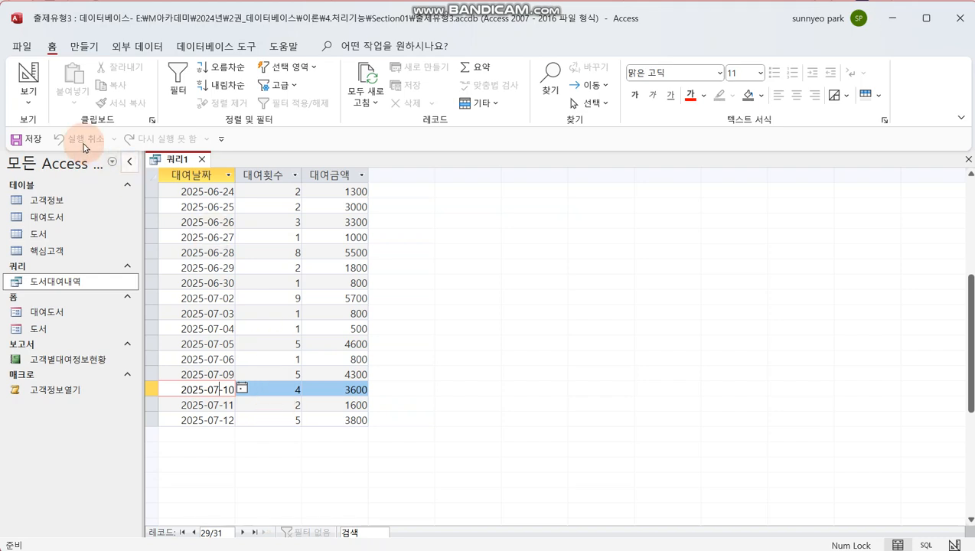
left_click(29, 74)
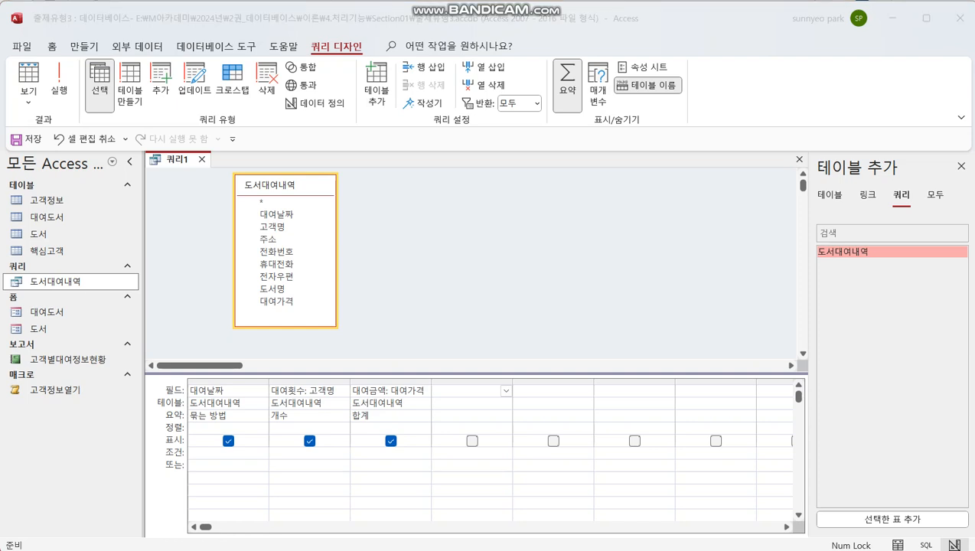
Step: Bring the Notepad notes into view, review the #yyyy-mm-dd# date format and and-operator hint for the criteria, and move them away again
left_click_drag(973, 77, 621, 89)
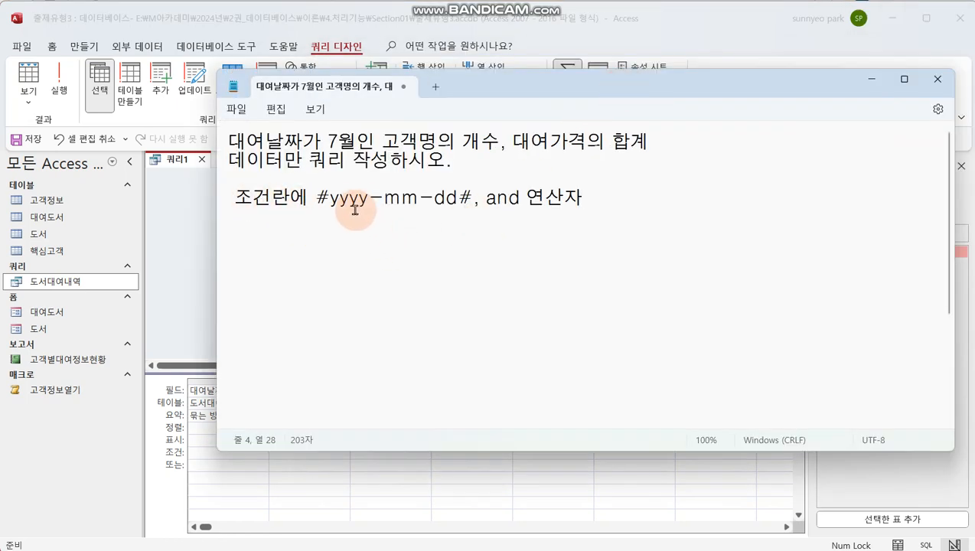
left_click(459, 200)
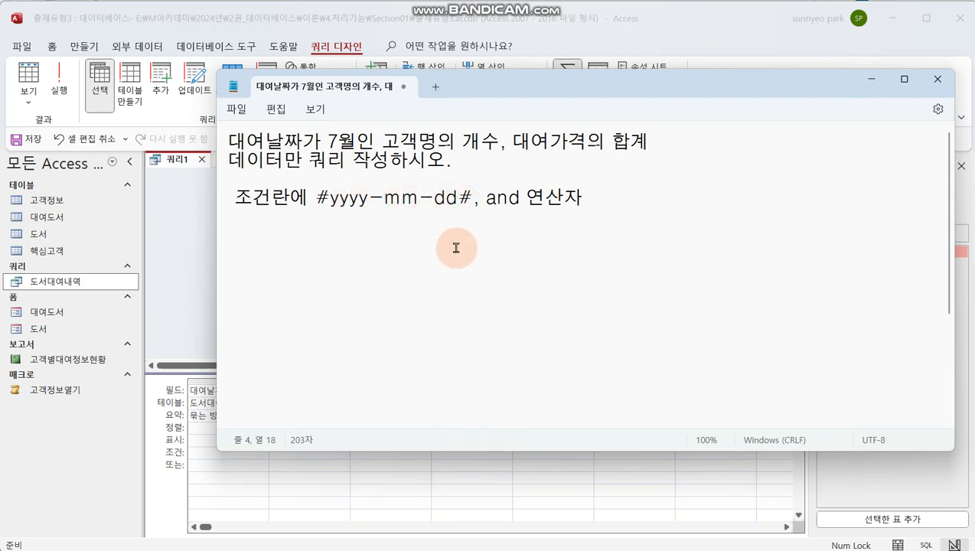
left_click_drag(315, 199, 330, 199)
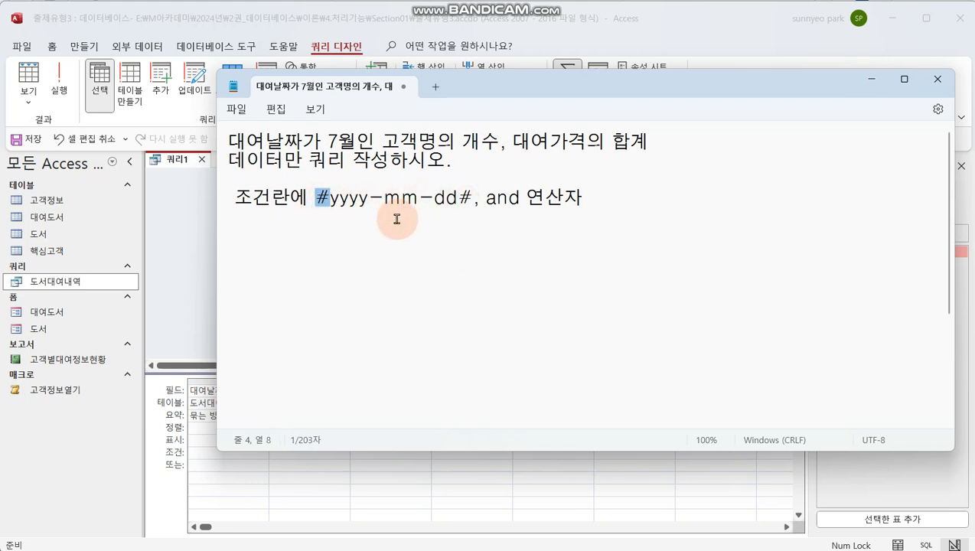
left_click(324, 199)
left_click(459, 200)
left_click(384, 199)
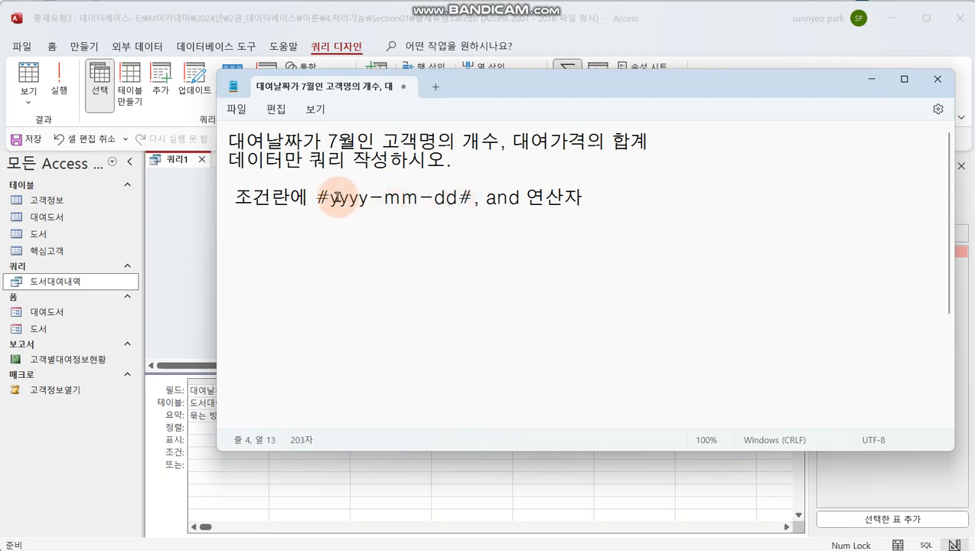
left_click(459, 199)
left_click_drag(394, 204, 426, 217)
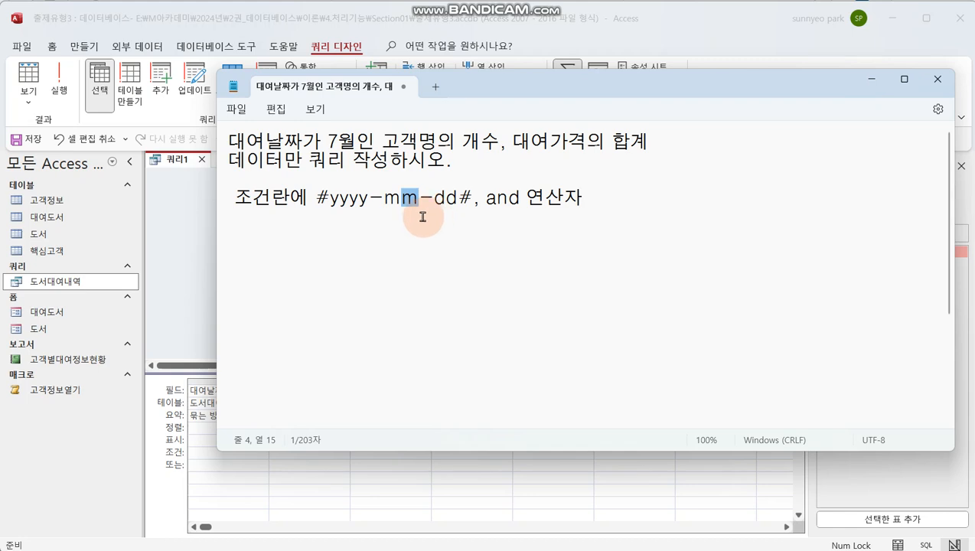
left_click(533, 231)
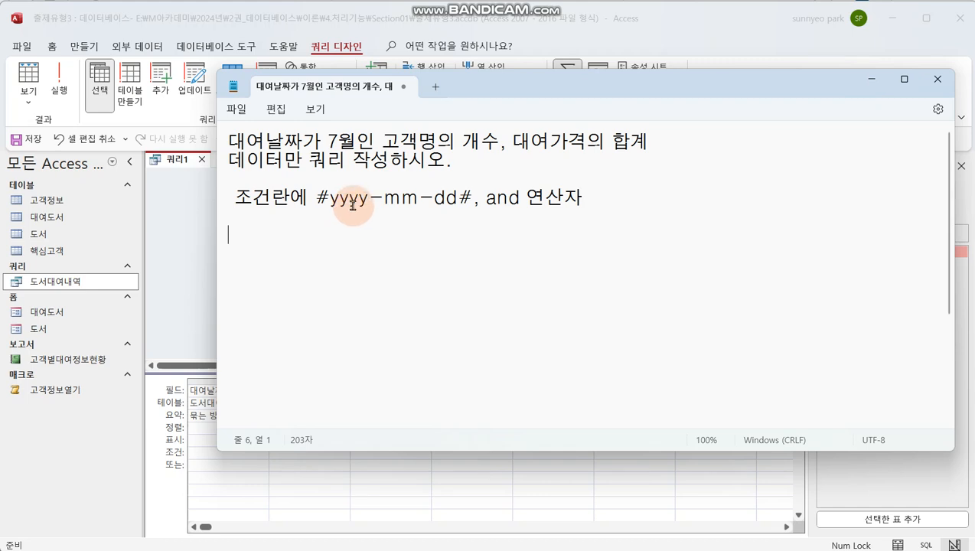
left_click(405, 197)
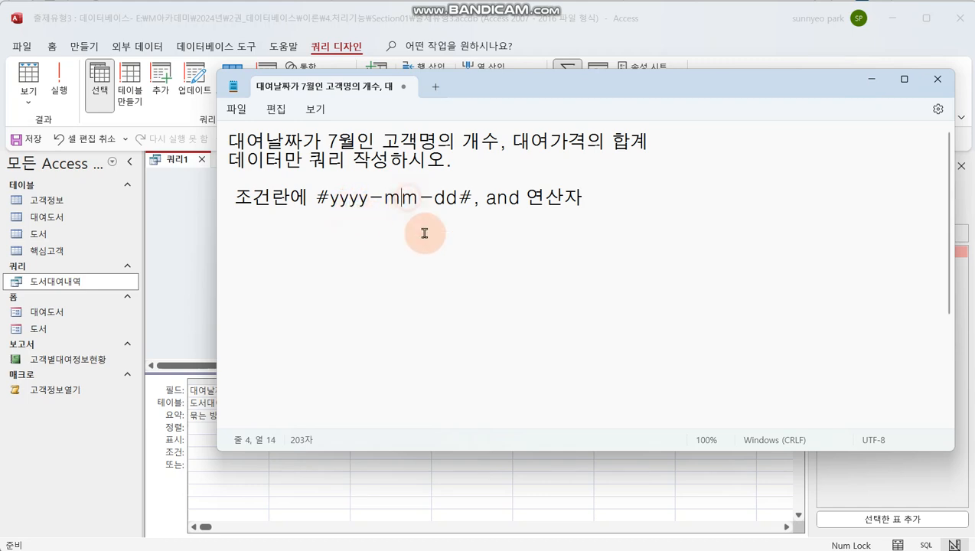
left_click(450, 202)
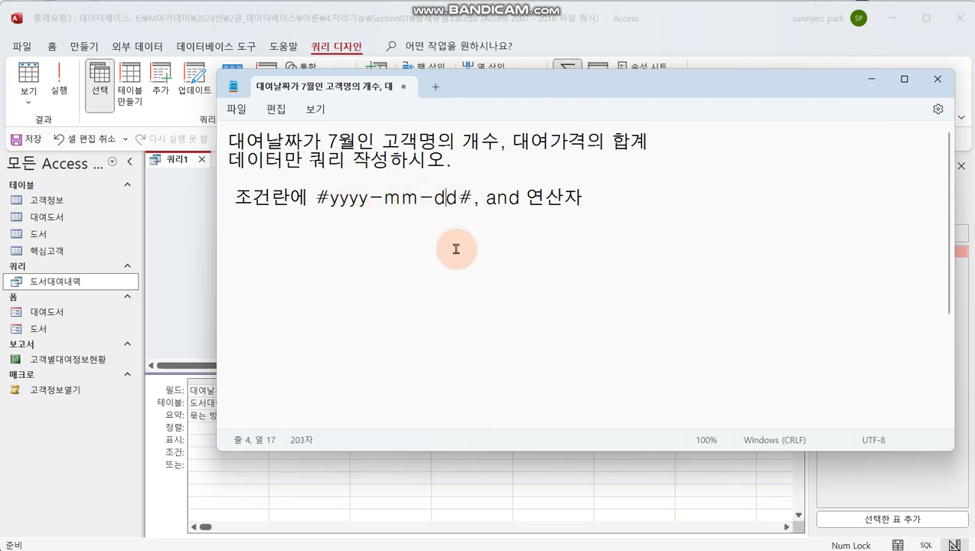
double_click(300, 215)
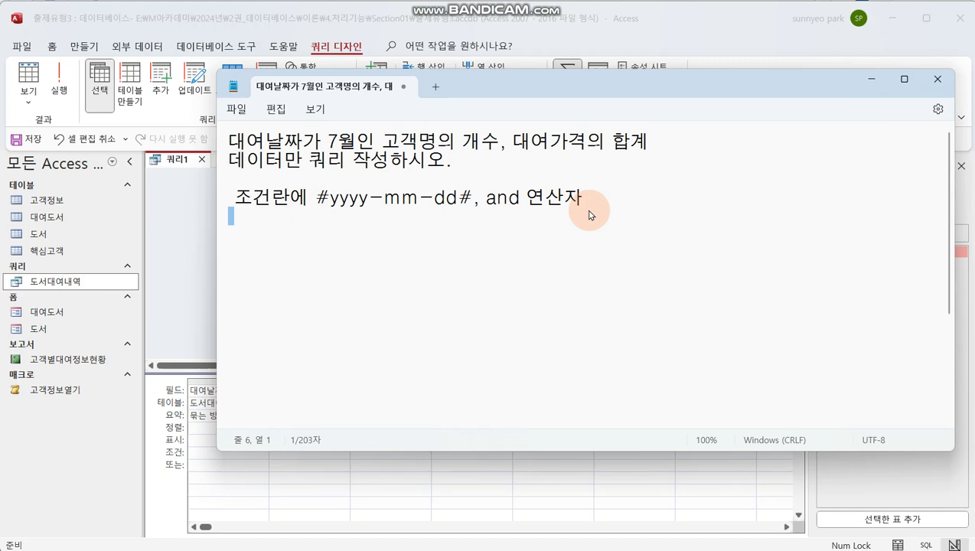
left_click_drag(482, 98, 972, 93)
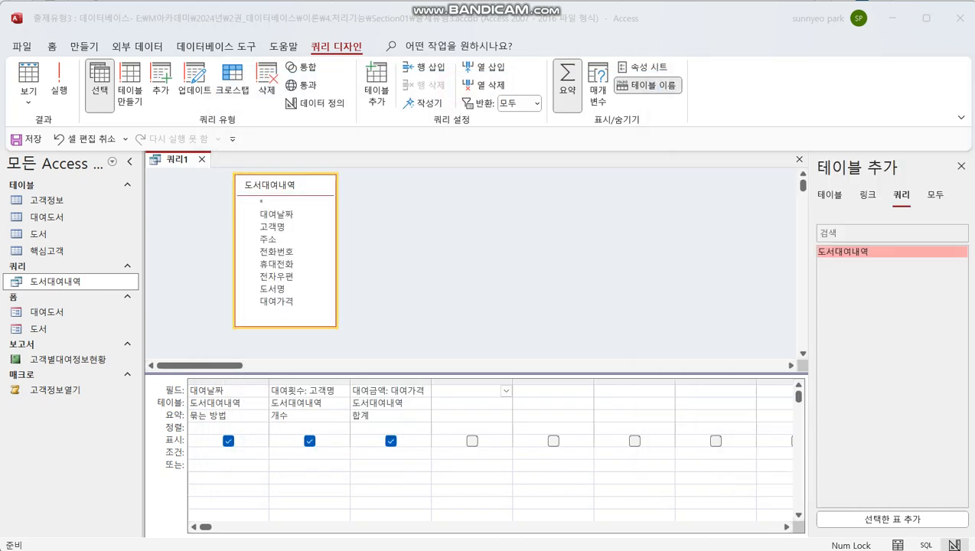
Step: Open the zoomed editor for the 대여날짜 criteria and enter >=#2025-07-01# and
left_click(203, 456)
right_click(202, 457)
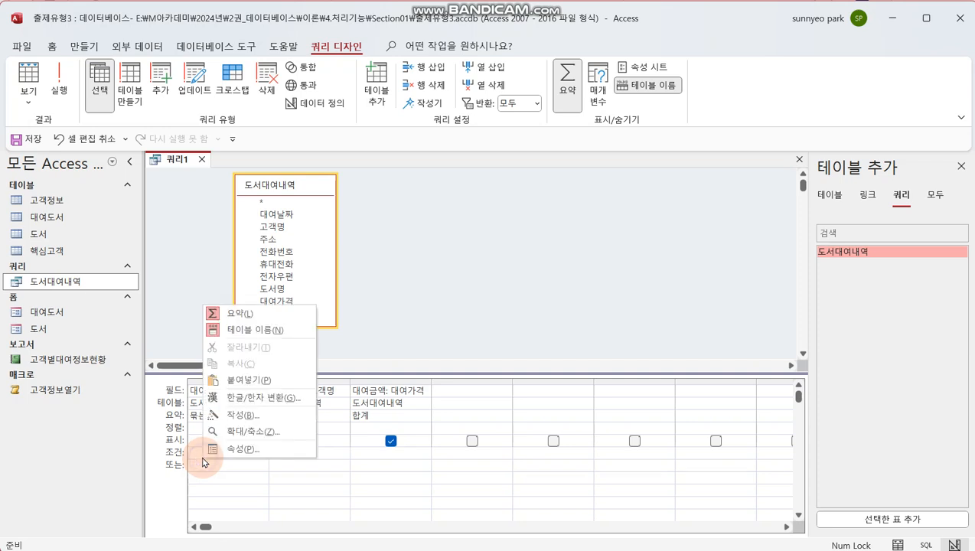
left_click(277, 435)
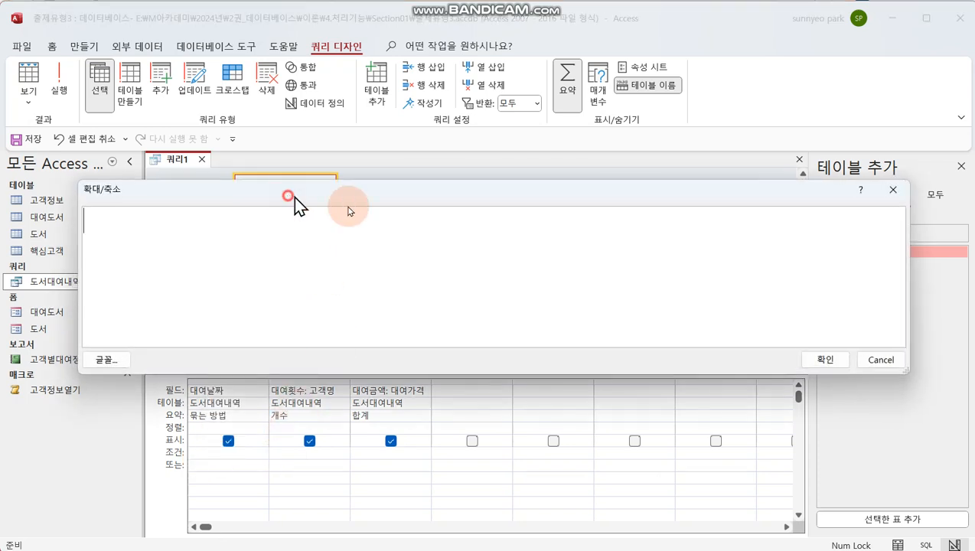
left_click_drag(289, 198, 469, 226)
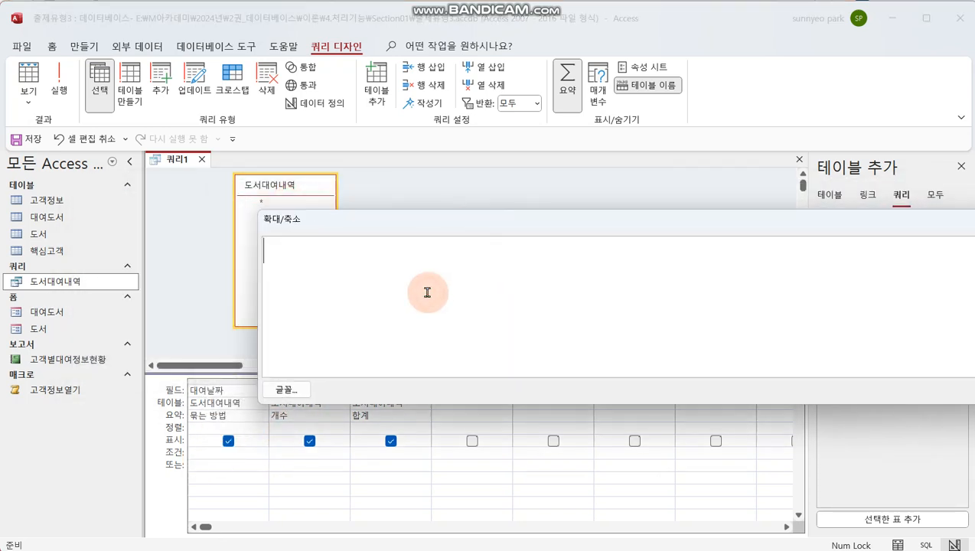
type(">=")
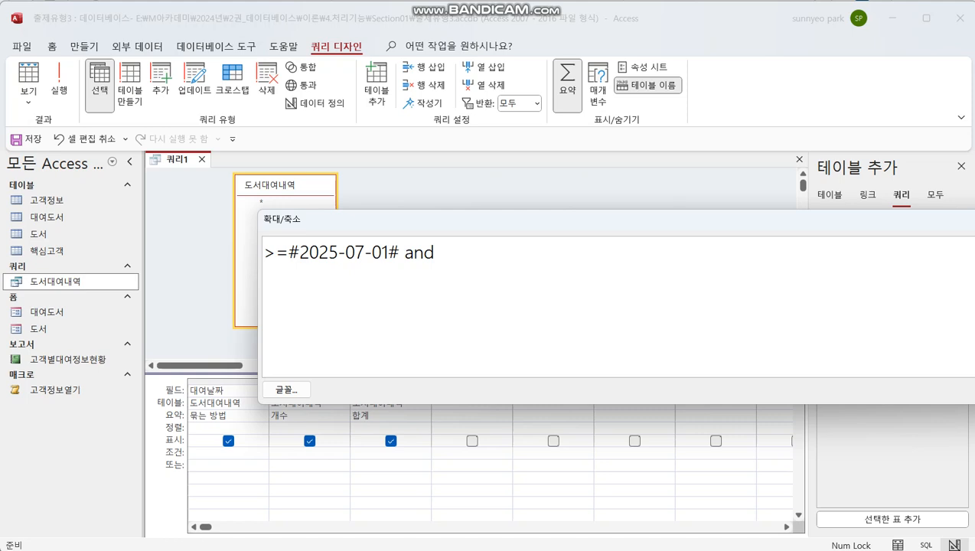
Step: Complete the criteria after and with a copy of the first condition changed to <=#2025-07-31#
left_click_drag(400, 253, 266, 252)
key("ctrl+c")
left_click(463, 258)
key("ctrl+v")
left_click(449, 254)
key("BackSpace")
type("<")
left_click(555, 254)
key("BackSpace")
type("3")
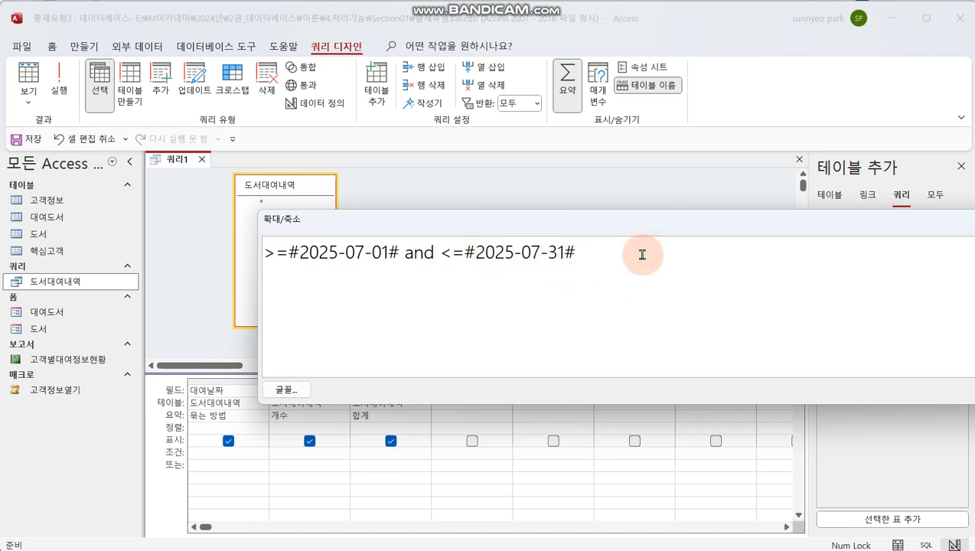
Step: Increase the font size of the text in the zoomed criteria editor
left_click(286, 389)
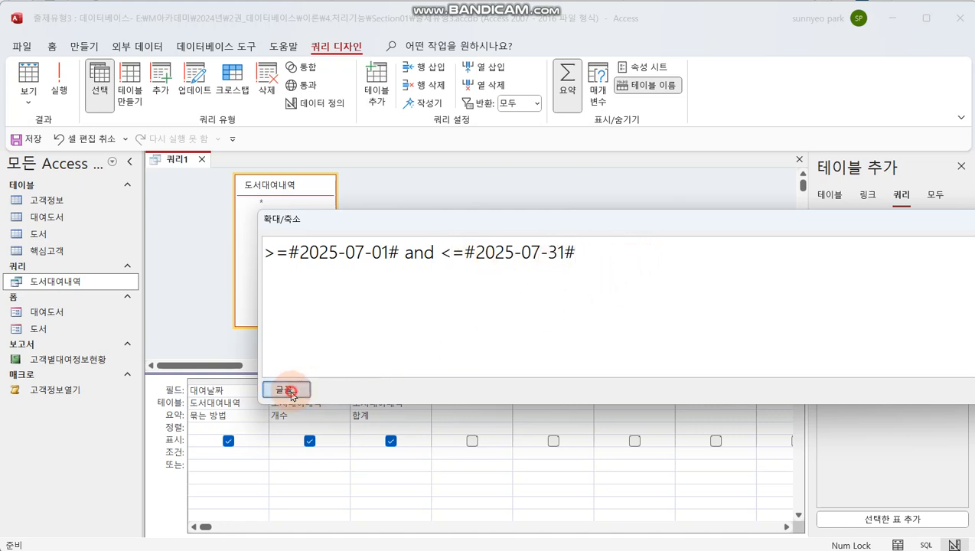
scroll(570, 184, "down", 3)
left_click(574, 161)
left_click(630, 139)
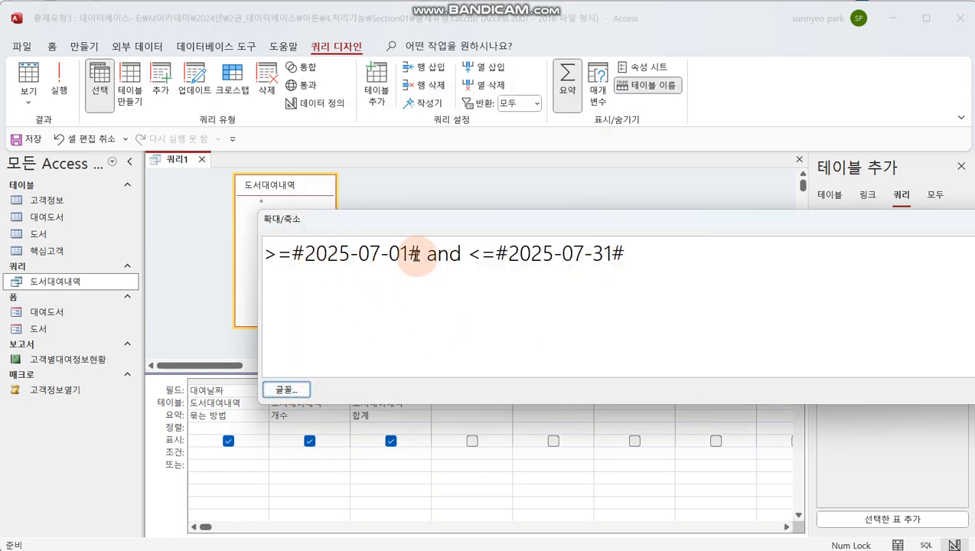
left_click(318, 255)
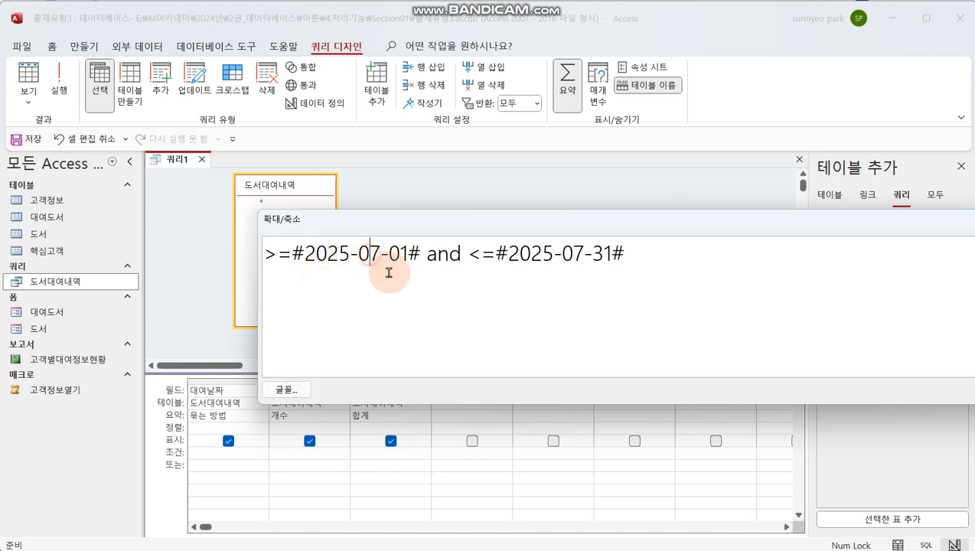
Step: Enlarge and reposition the zoomed editor, and apply the >=#2025-07-01# and <=#2025-07-31# criteria to 대여날짜
left_click_drag(426, 254, 462, 254)
left_click(365, 252)
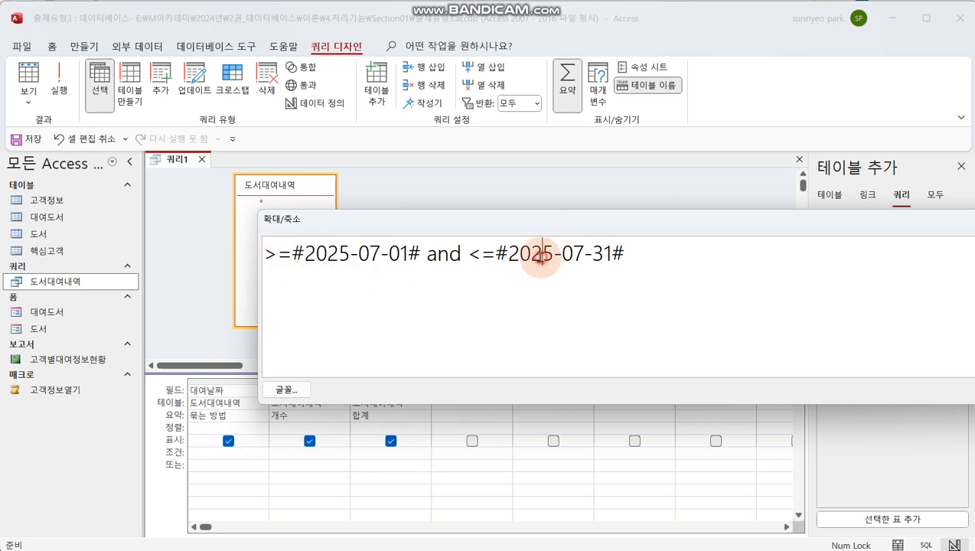
left_click(495, 255)
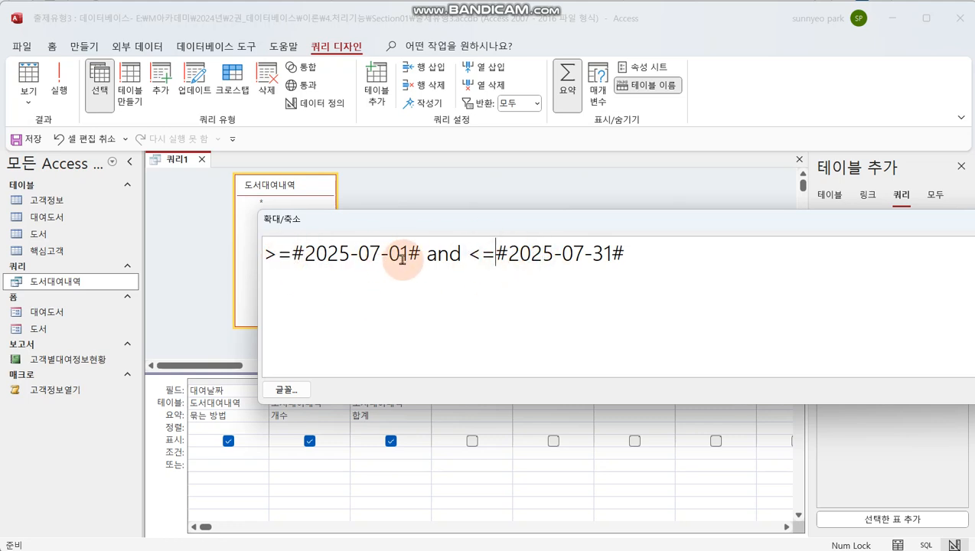
left_click_drag(507, 222, 375, 194)
left_click_drag(953, 371, 918, 423)
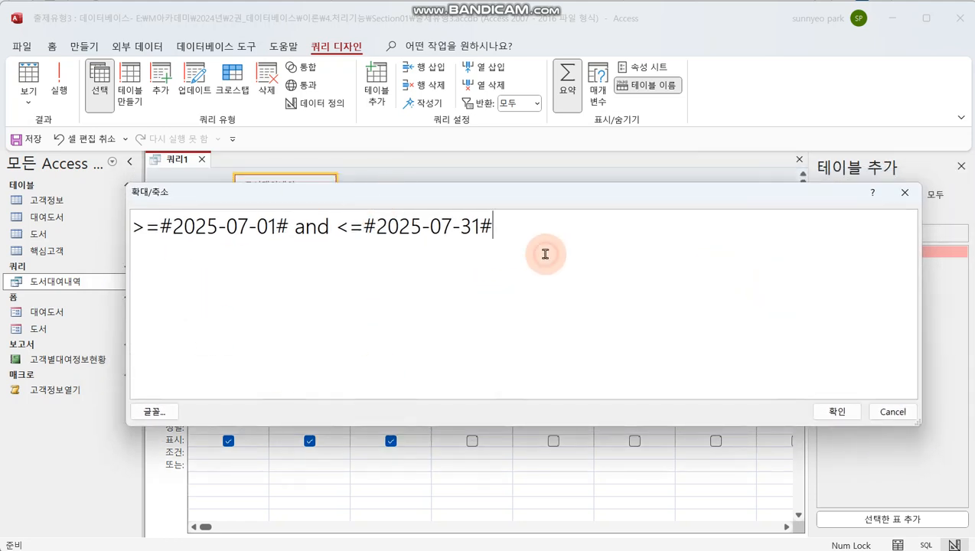
left_click(836, 410)
key("Return")
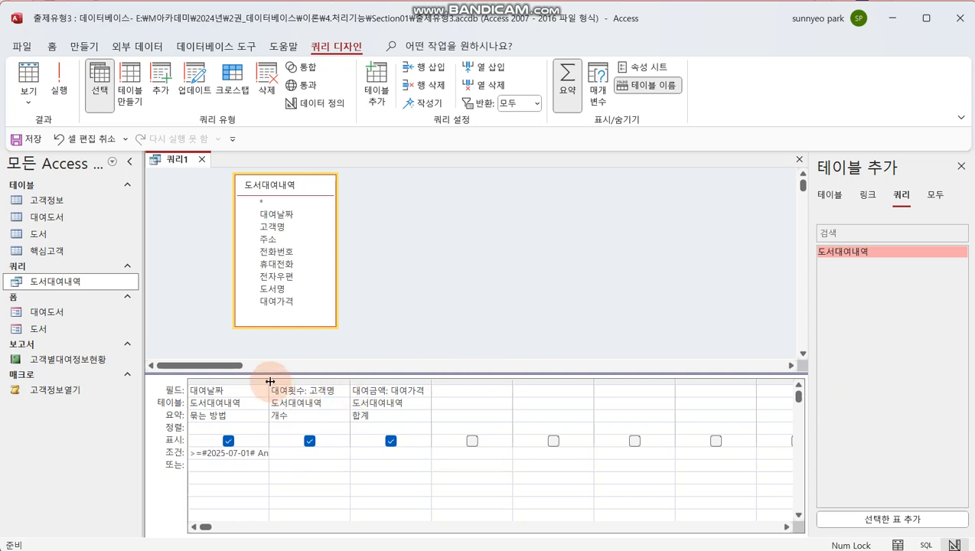
Step: Fit the 대여날짜 column width to its criteria in the design grid and run the query
double_click(270, 381)
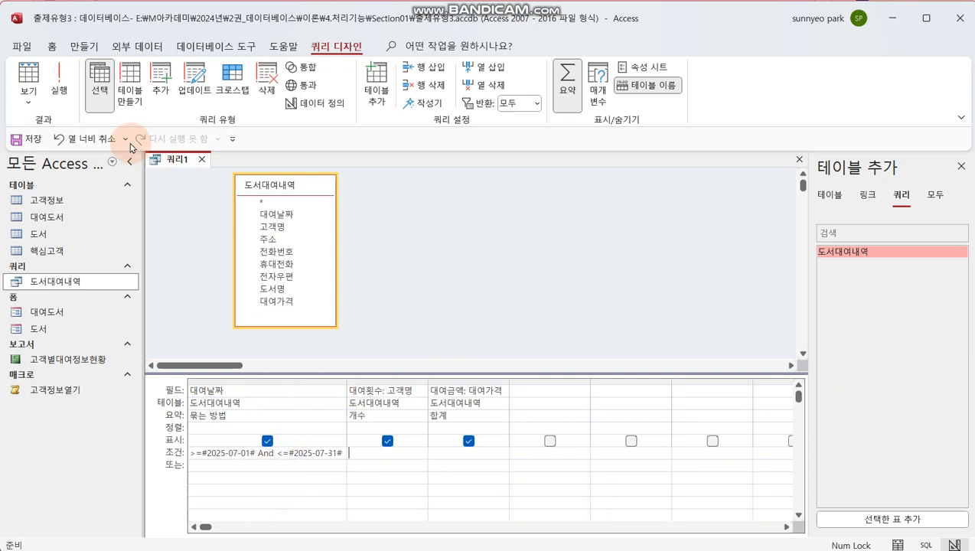
left_click(60, 88)
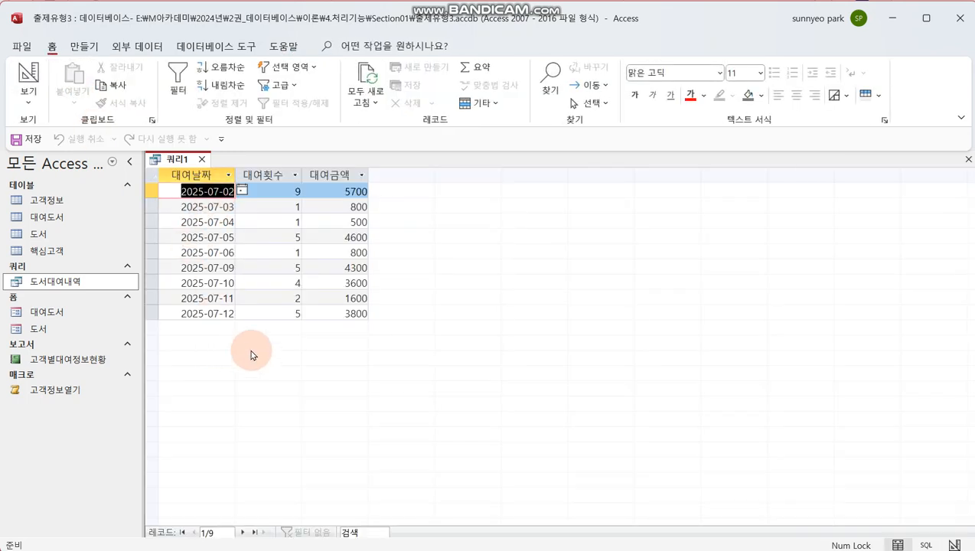
Step: Bring the Notepad notes into view, compare the #yyyy-mm-dd# and #yyyy/mm/dd# date formats, and move the notes away again
left_click_drag(974, 160, 630, 151)
left_click(389, 305)
left_click(394, 274)
left_click(446, 273)
left_click(489, 273)
left_click(569, 275)
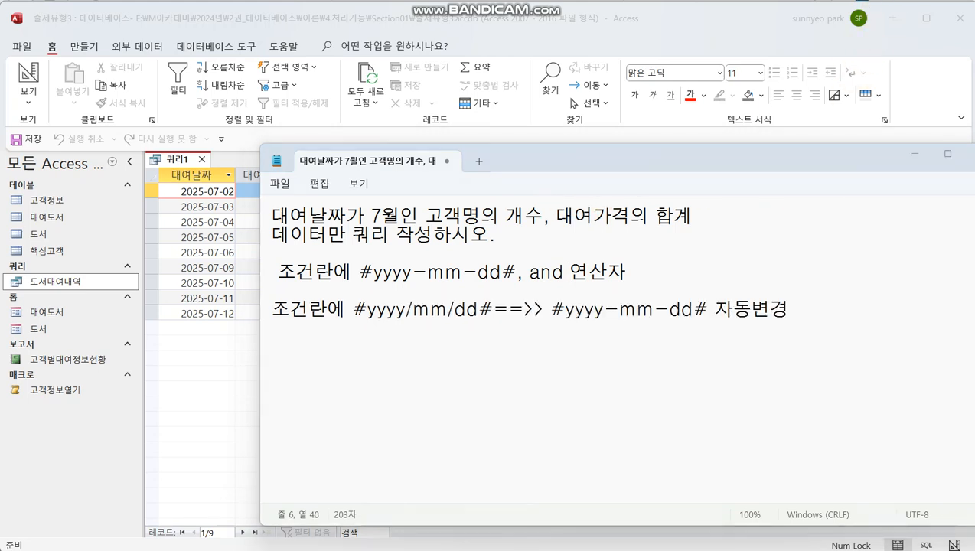
left_click(566, 375)
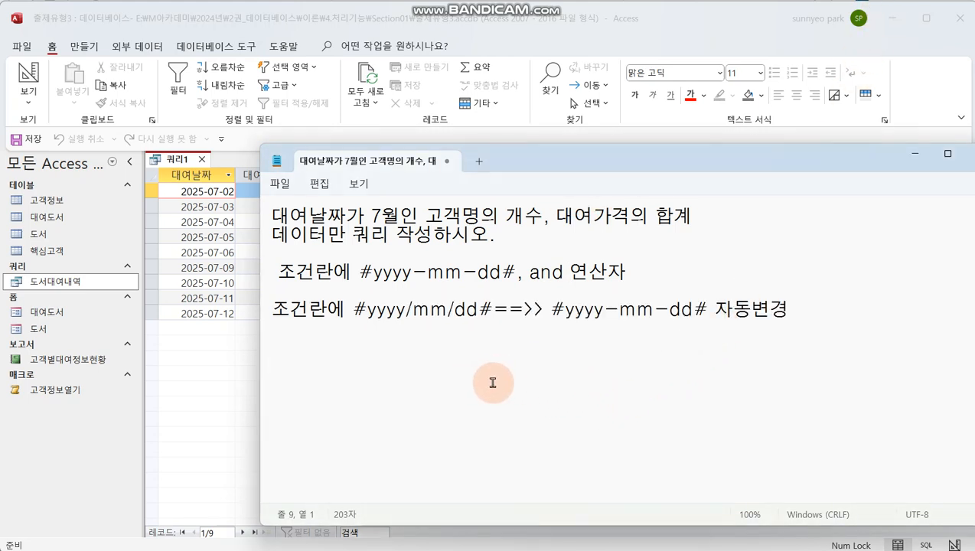
left_click_drag(414, 274, 427, 274)
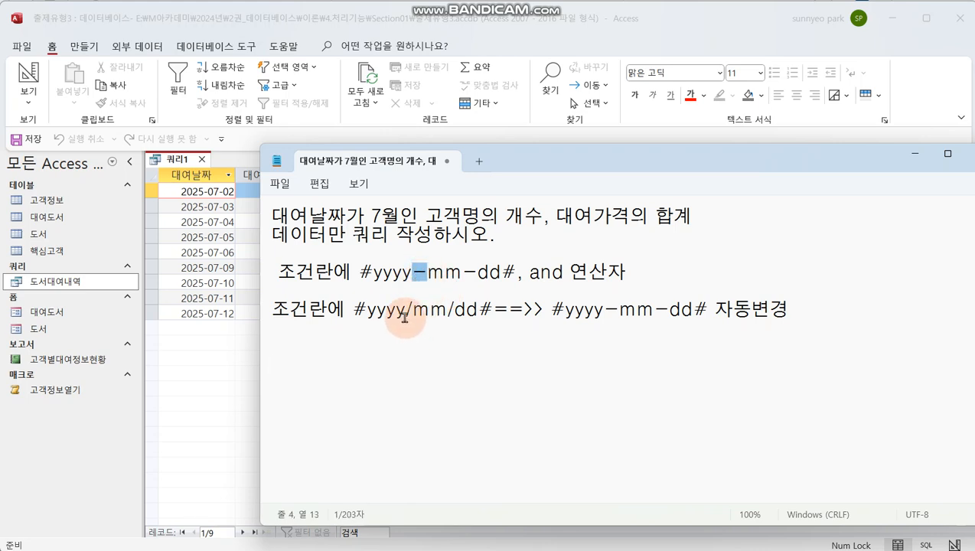
left_click(405, 310)
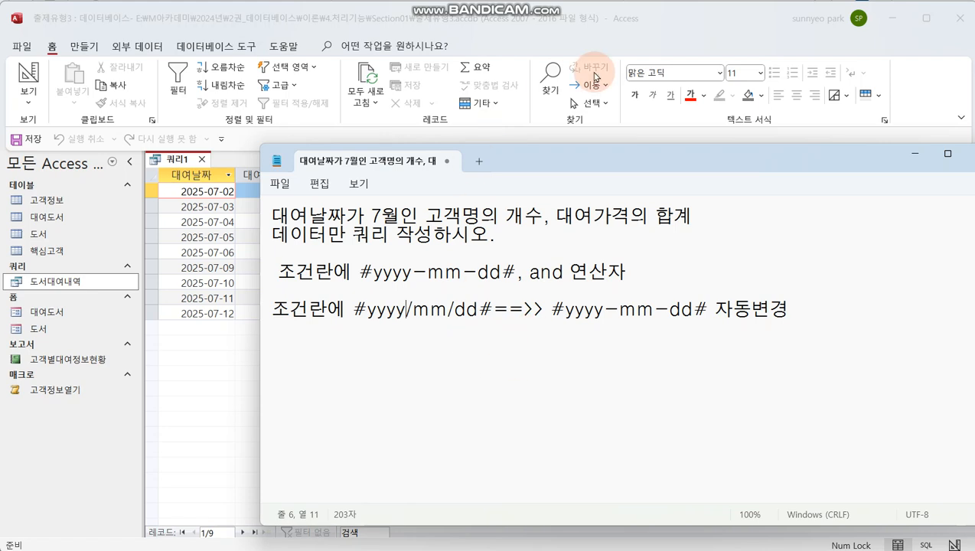
left_click_drag(589, 161, 974, 199)
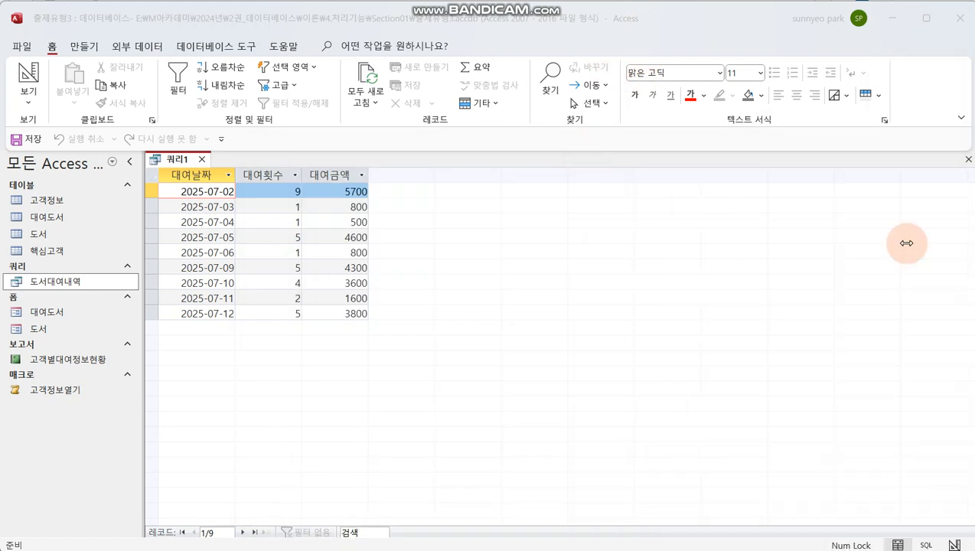
Step: Return the query to design view, reopen the 대여날짜 criteria in the zoomed editor, and change the first date to #2025/07/01#
left_click(31, 75)
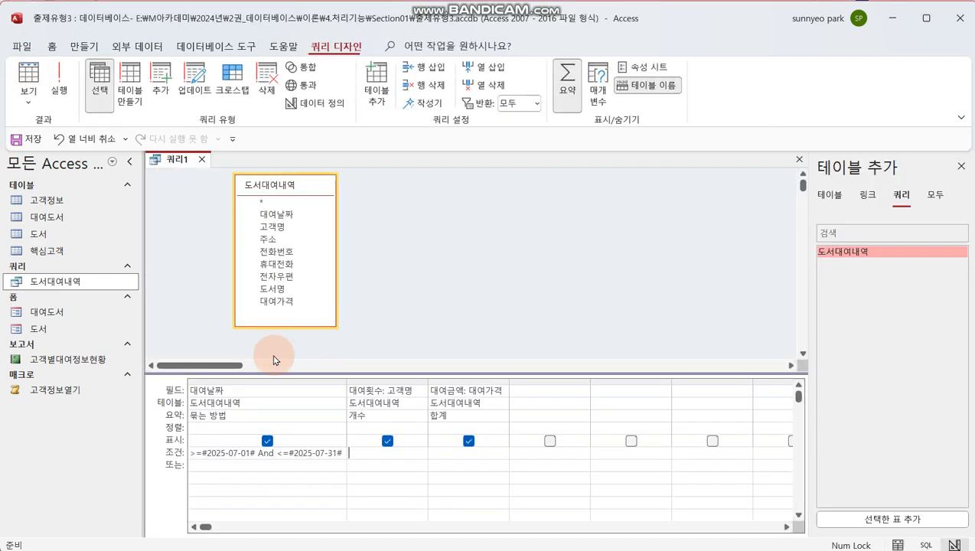
left_click_drag(298, 453, 341, 453)
right_click(341, 452)
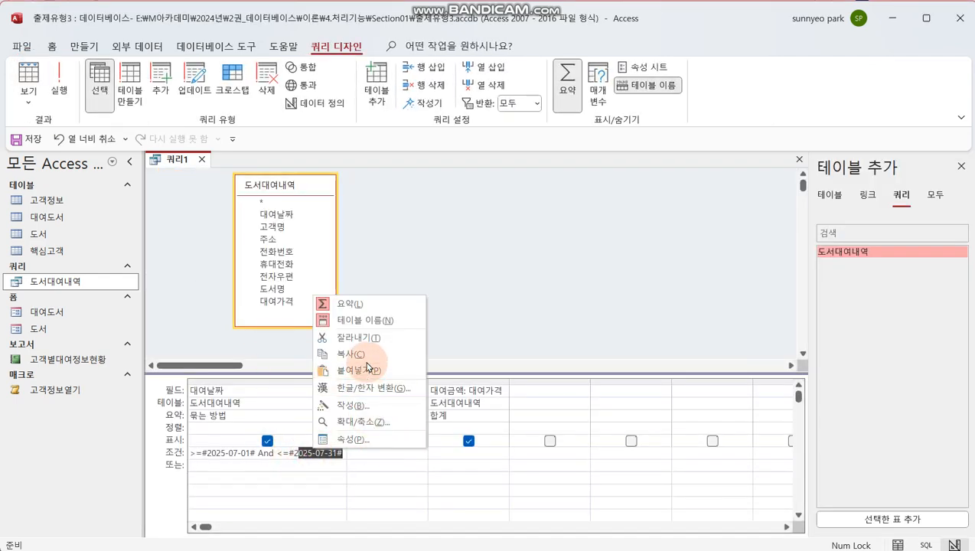
left_click(367, 422)
left_click(221, 232)
left_click(181, 208)
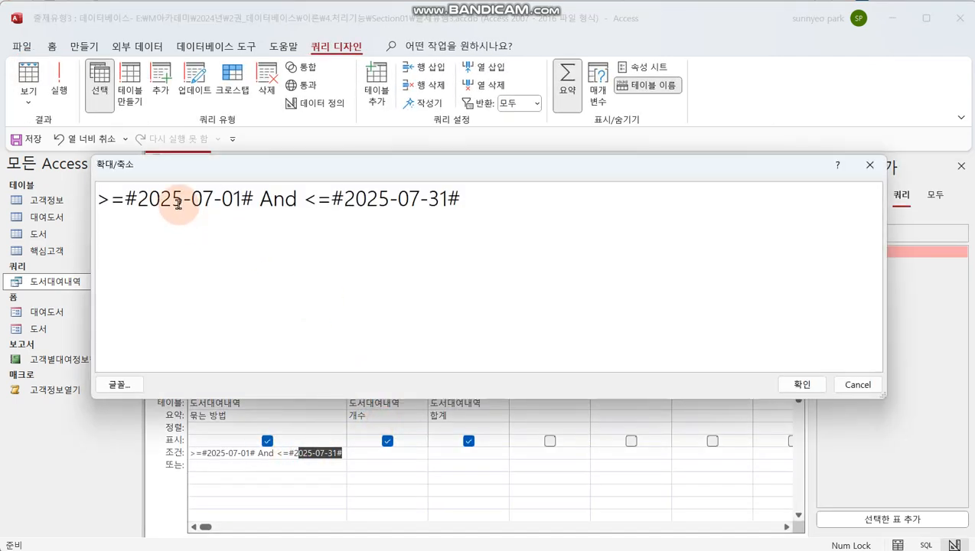
key("Delete")
type("/")
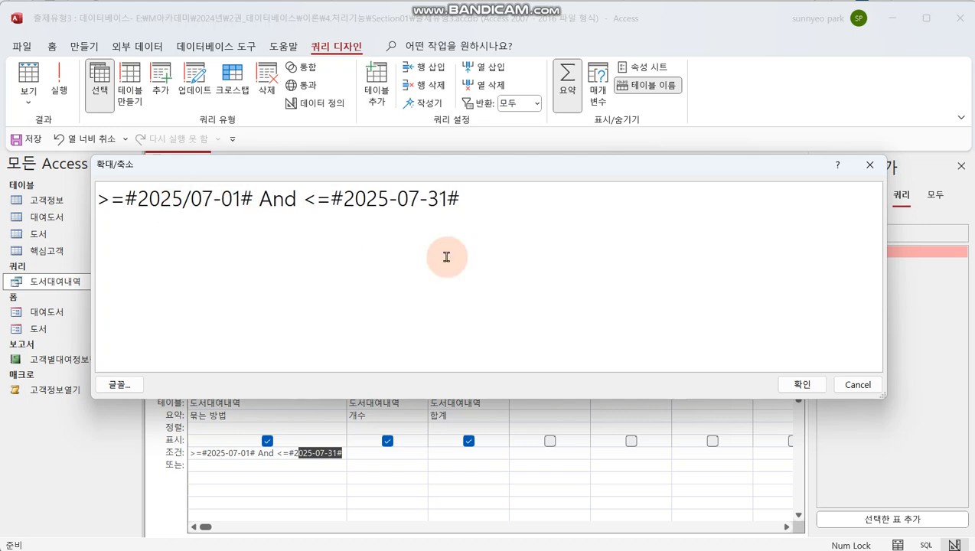
key("Delete")
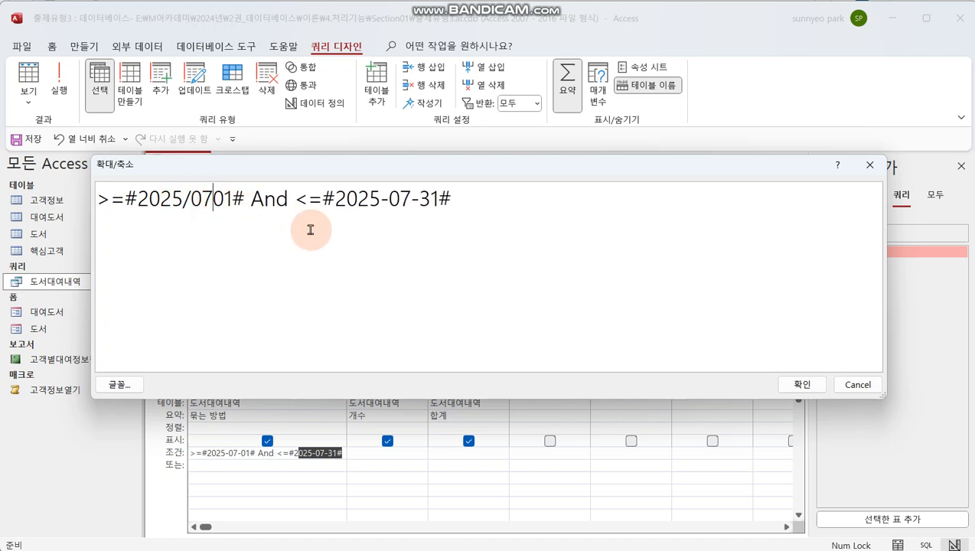
type("/")
Step: Change the second date in the criteria to #2025/07/31#
left_click(389, 200)
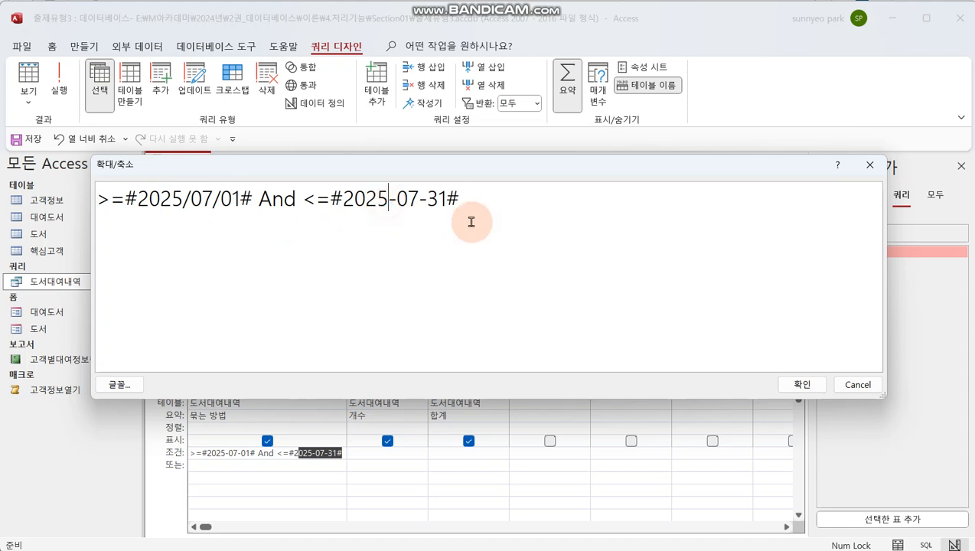
key("Delete")
type("/")
left_click(419, 200)
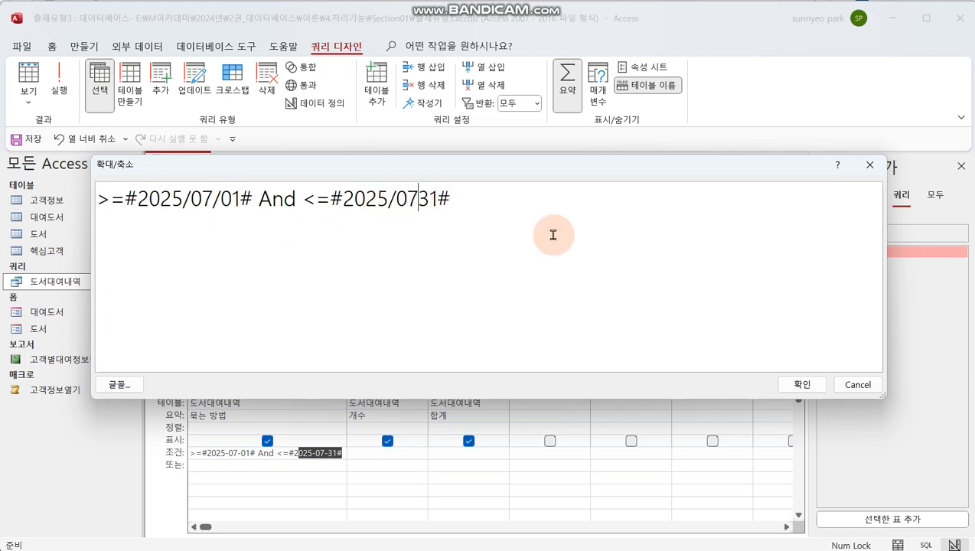
type("/")
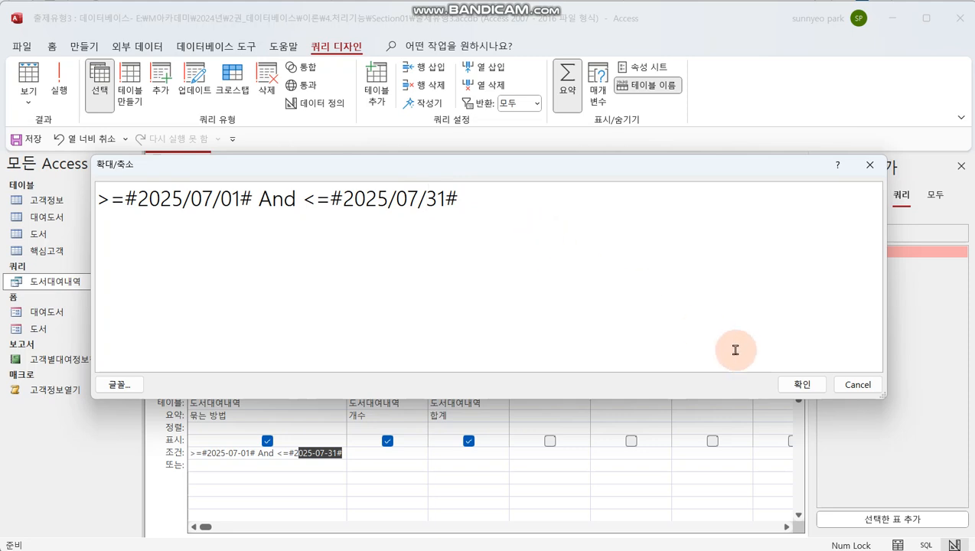
Step: Cut the slash-format criteria from the zoomed editor, apply the empty criteria, and paste the expression directly into the 대여날짜 criteria cell
left_click_drag(483, 196, 97, 197)
key("Delete")
left_click(799, 385)
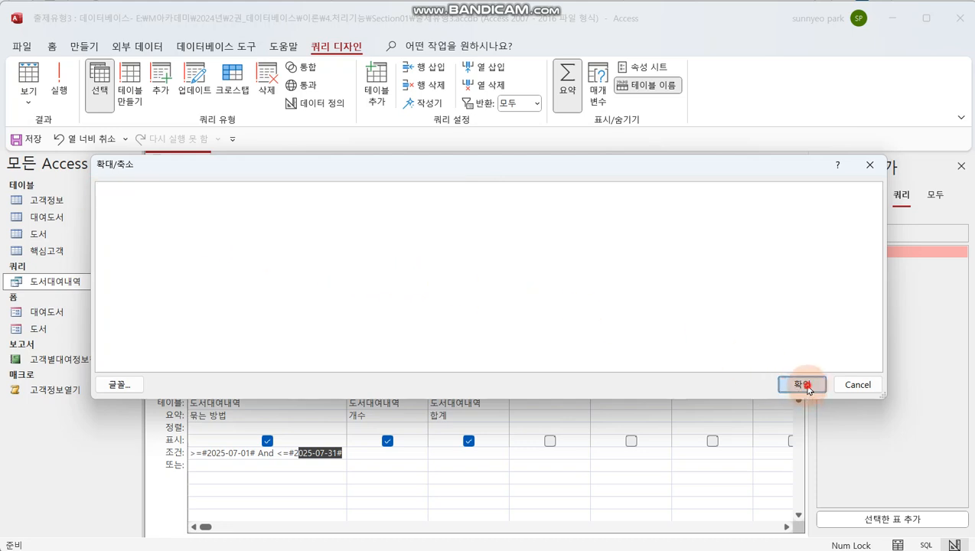
left_click(222, 487)
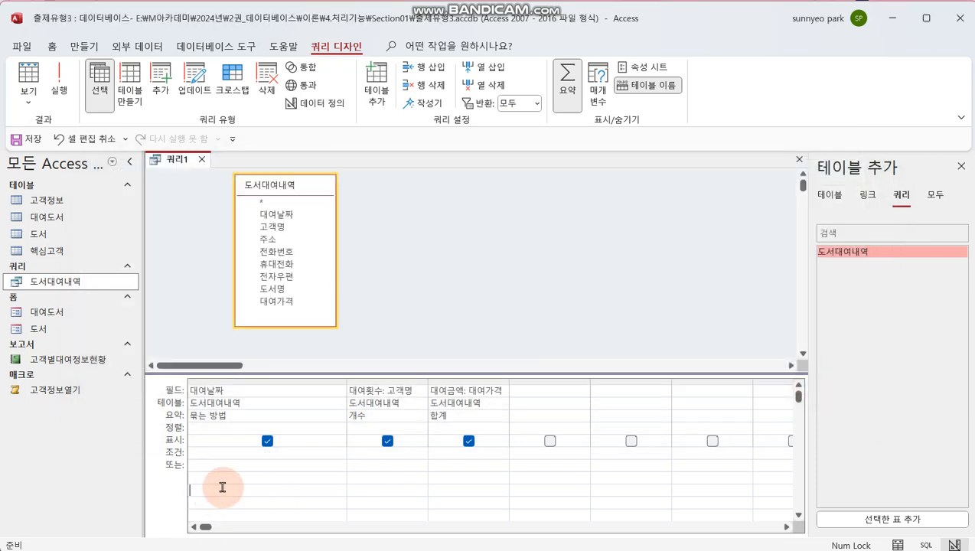
left_click(233, 459)
key("ctrl+v")
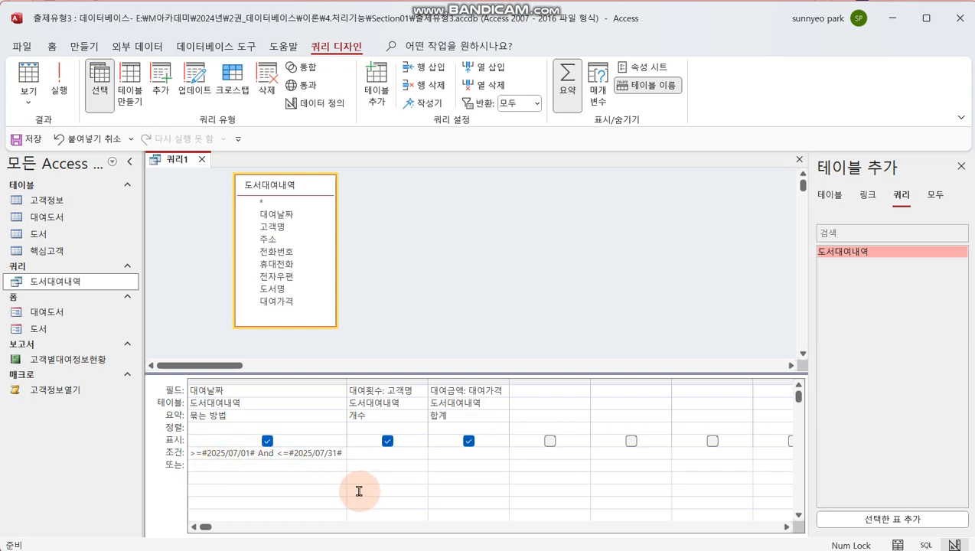
left_click(359, 491)
left_click(333, 454)
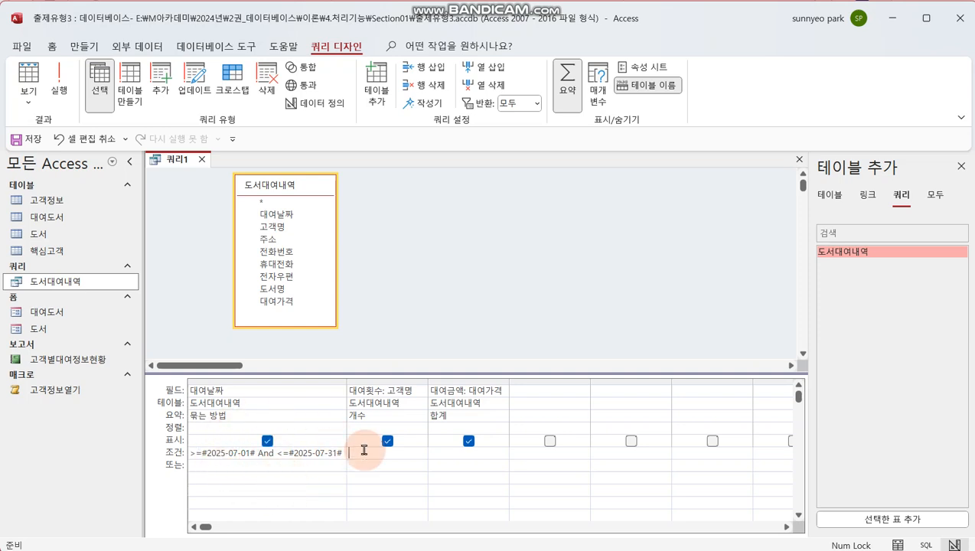
Step: Check the Notepad note about automatic date format conversion, move it away, and run the query to view the July results
key("alt+Tab")
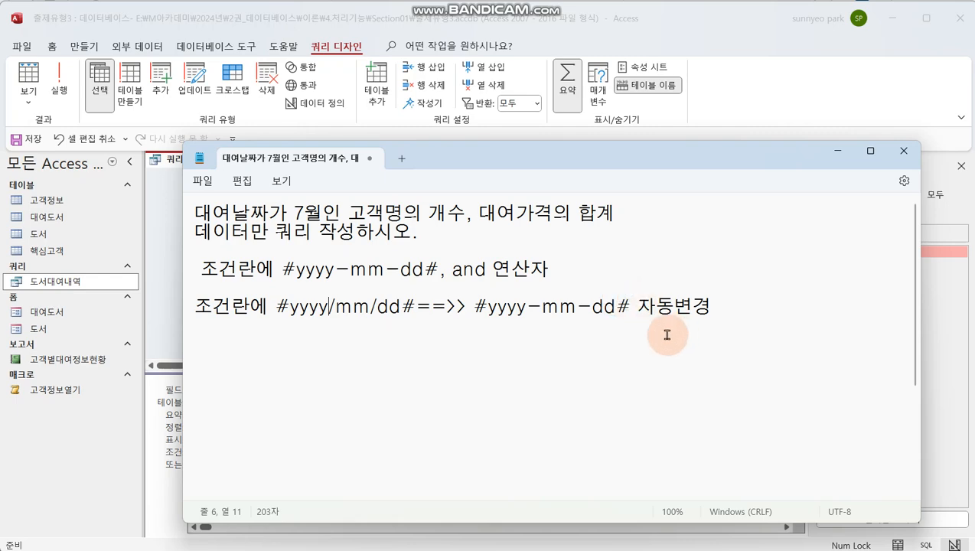
left_click_drag(483, 157, 972, 145)
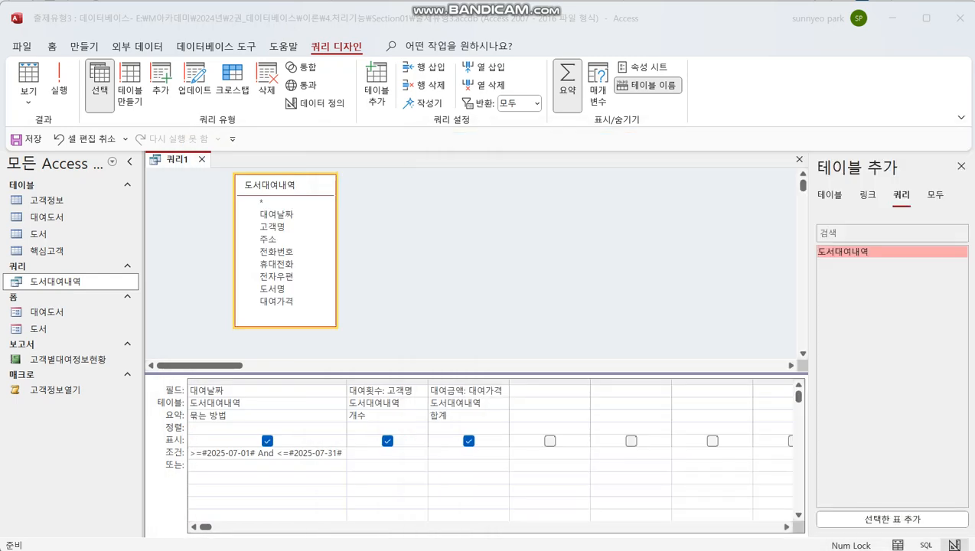
left_click(59, 90)
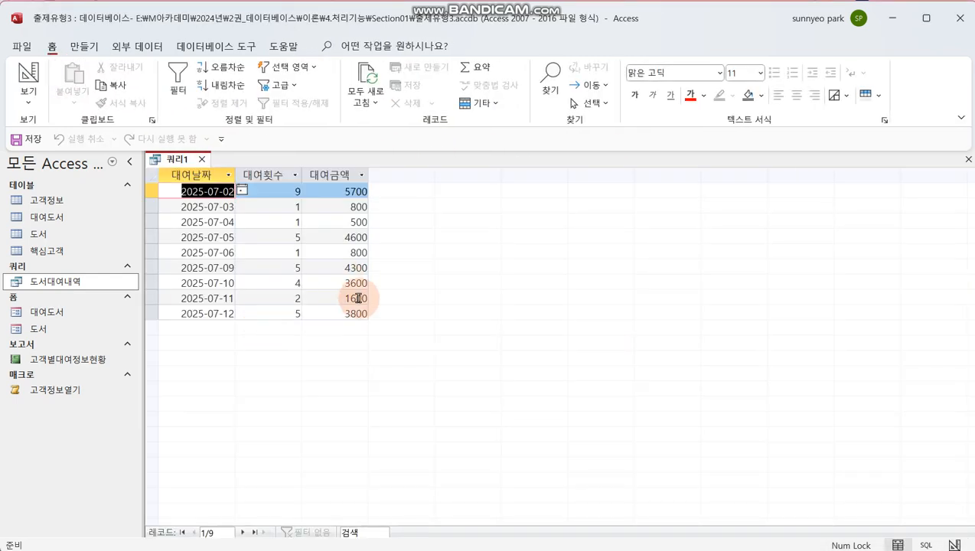
Step: Return the query to design view and clear the whole 대여날짜 criteria
left_click(29, 72)
left_click(344, 453)
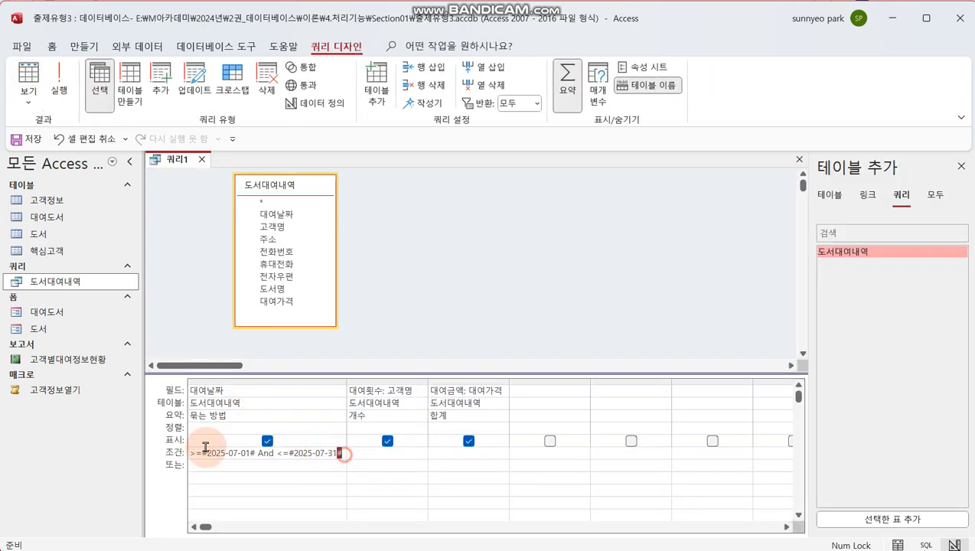
left_click_drag(257, 448, 152, 443)
key("Delete")
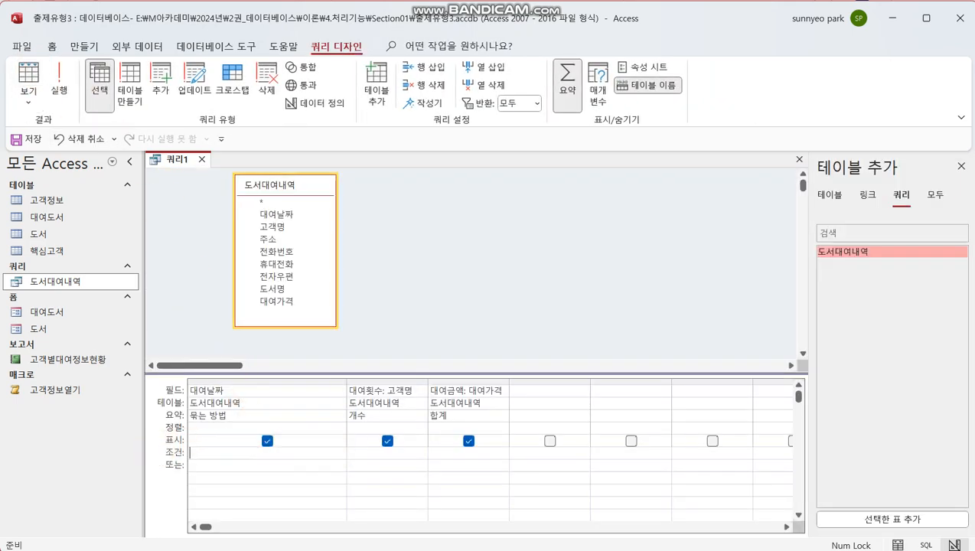
Step: Bring the Notepad notes into view, read the hint about using the between operator in the criteria, and move them away
key("alt+Tab")
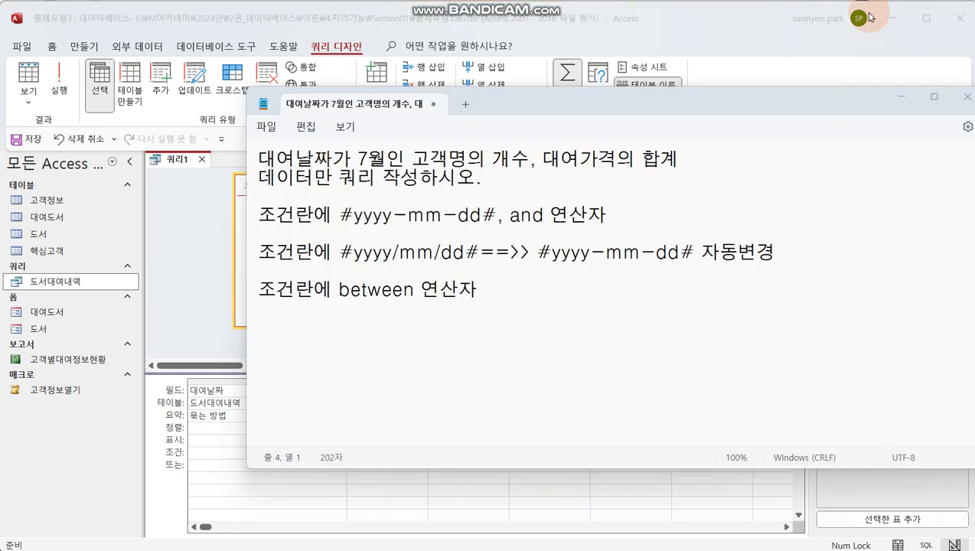
left_click(438, 338)
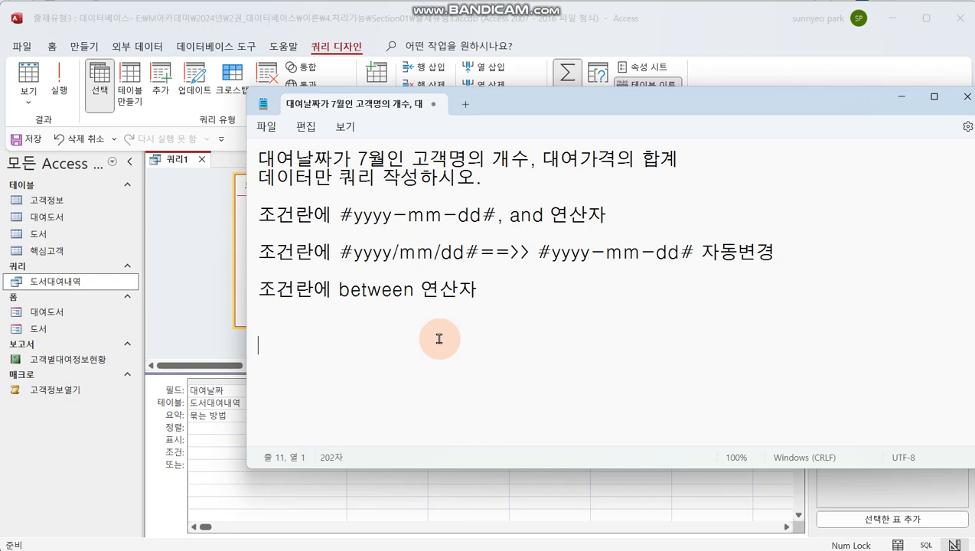
left_click_drag(520, 101, 974, 176)
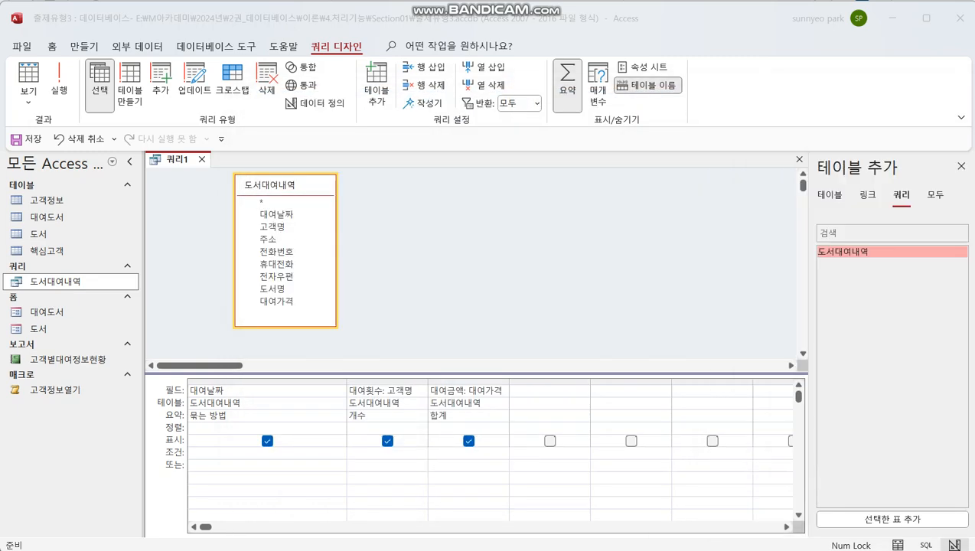
Step: Open the zoomed editor for the 대여날짜 criteria and enter between #2025-07-01# and #2025-07-31#
right_click(224, 452)
left_click(272, 425)
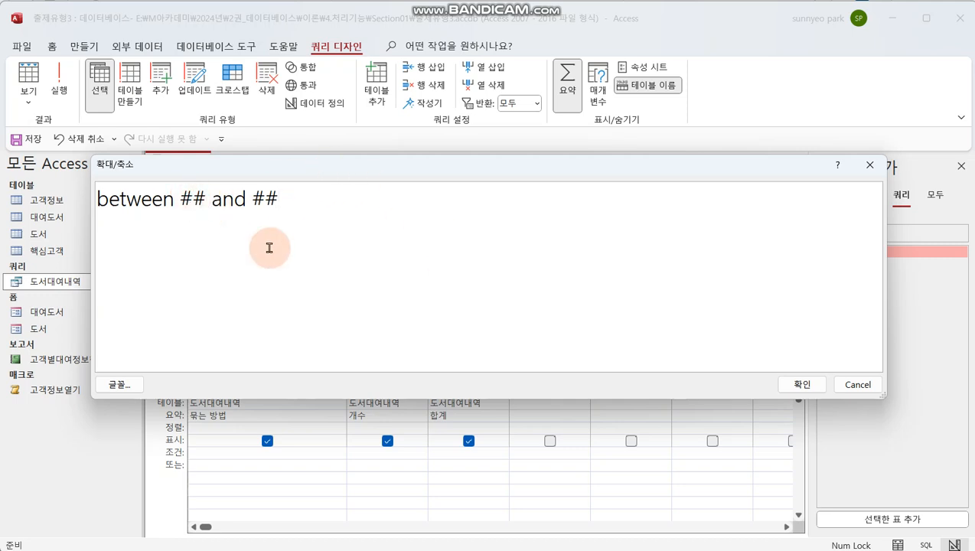
type("2025-")
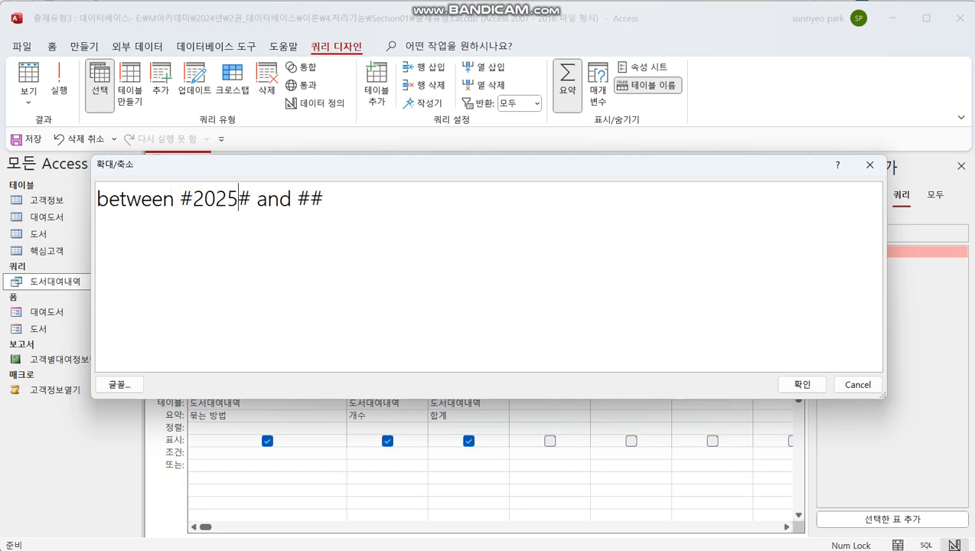
type("07-01")
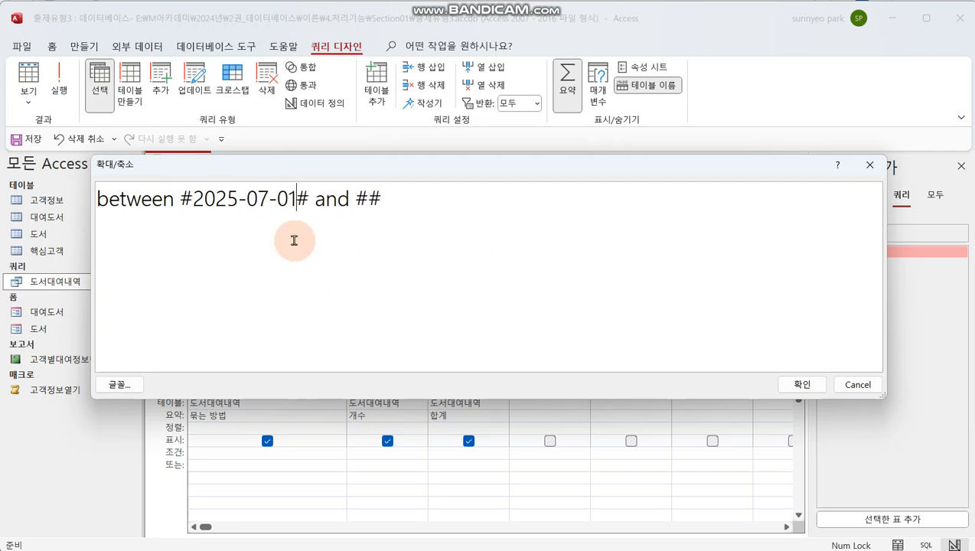
left_click(368, 200)
type("2025-07-31")
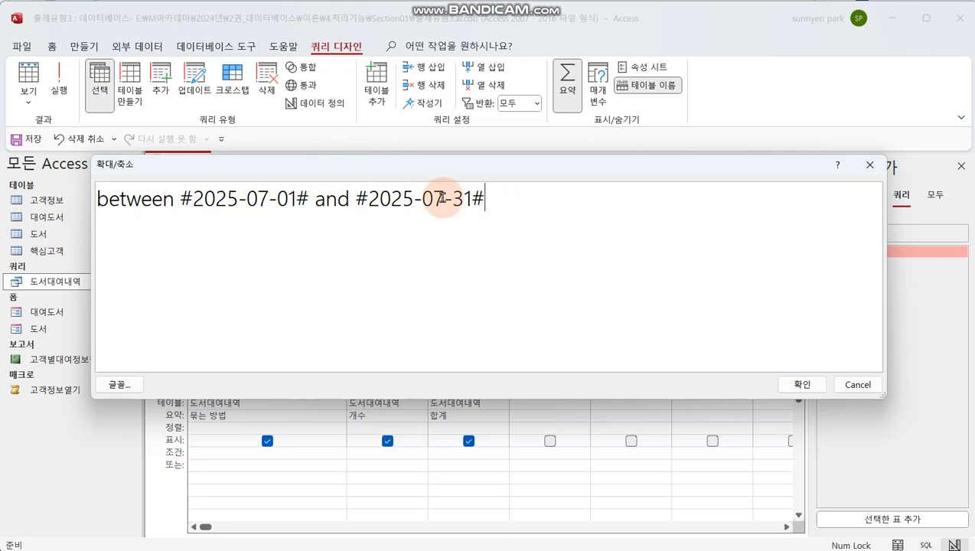
Step: Apply the between criteria from the zoomed editor and run the query to view the July rentals
left_click(794, 384)
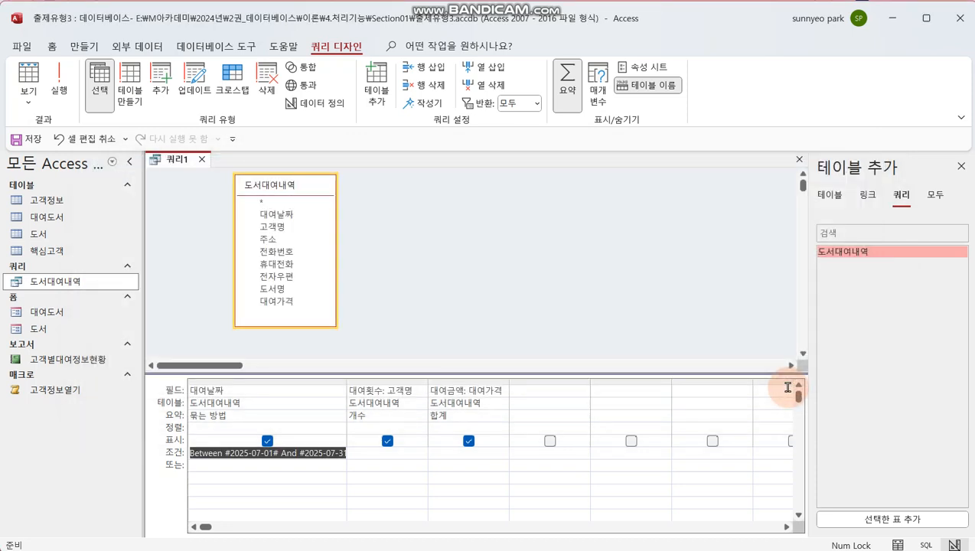
left_click(59, 85)
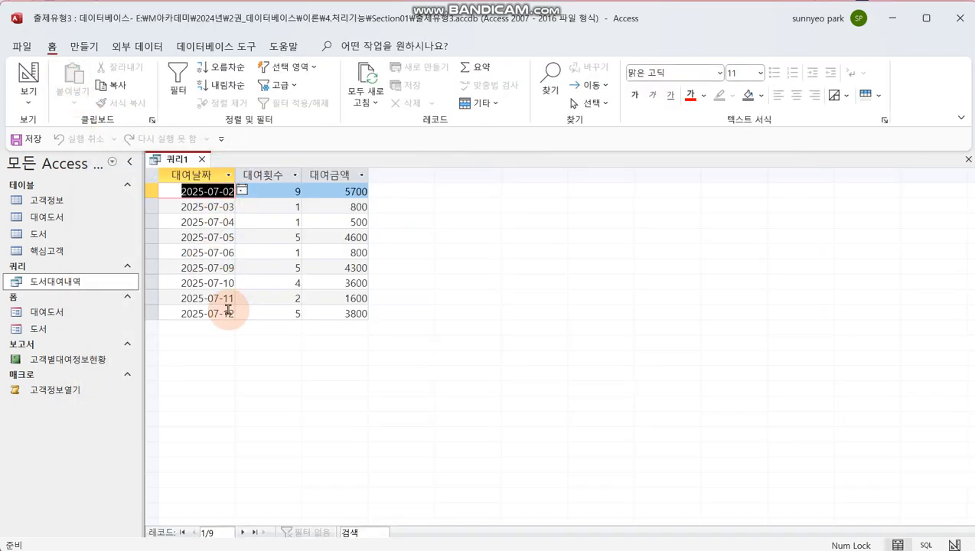
Step: In design view, fit the 대여날짜 column width to its contents and clear its between criteria
left_click(34, 77)
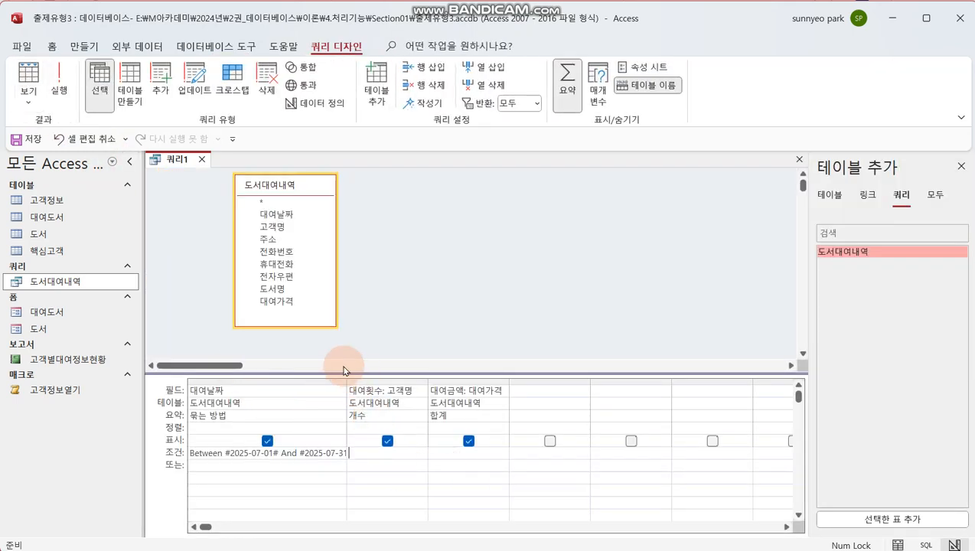
double_click(347, 379)
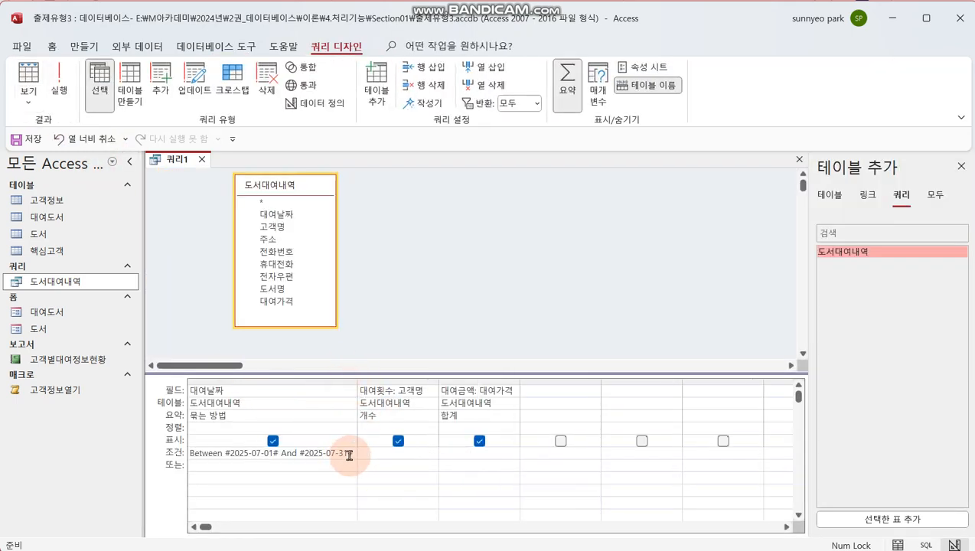
left_click_drag(352, 455, 190, 452)
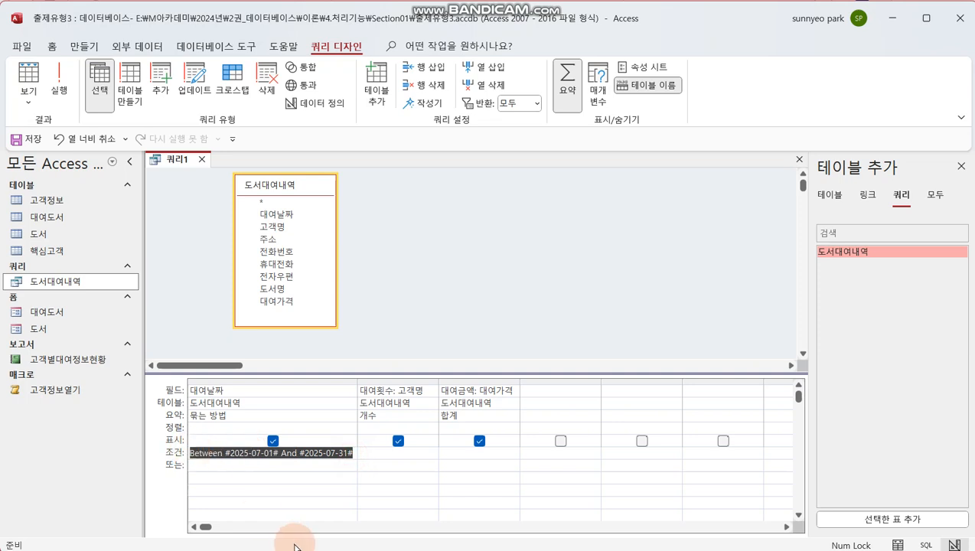
key("Delete")
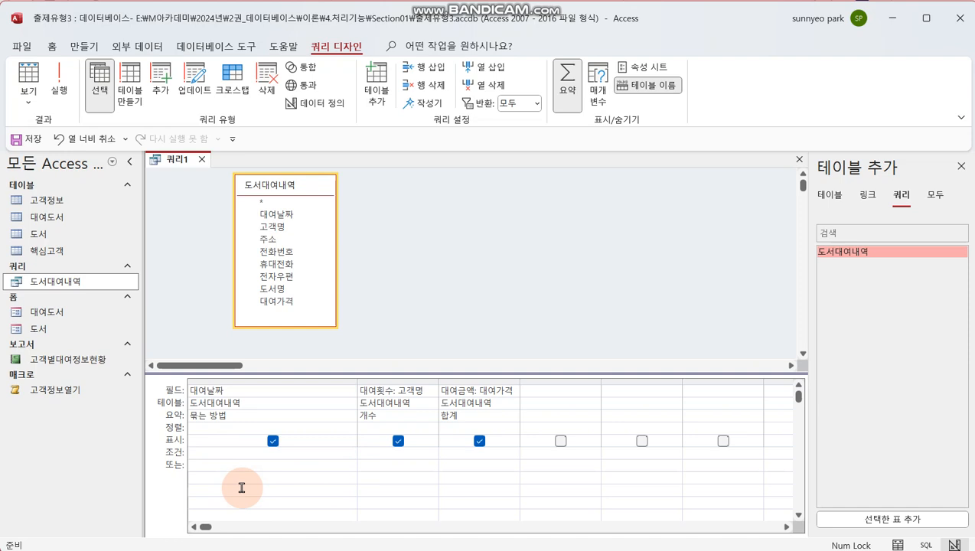
Step: Bring the Notepad notes into view and complete the criteria hint's month() function with the argument [날짜]
right_click(242, 451)
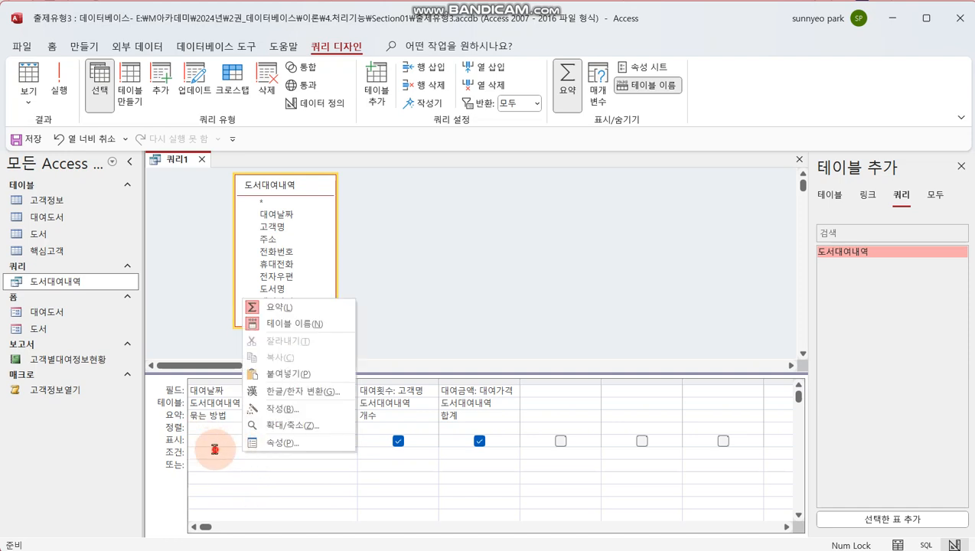
left_click(212, 450)
key("alt+Tab")
left_click(271, 385)
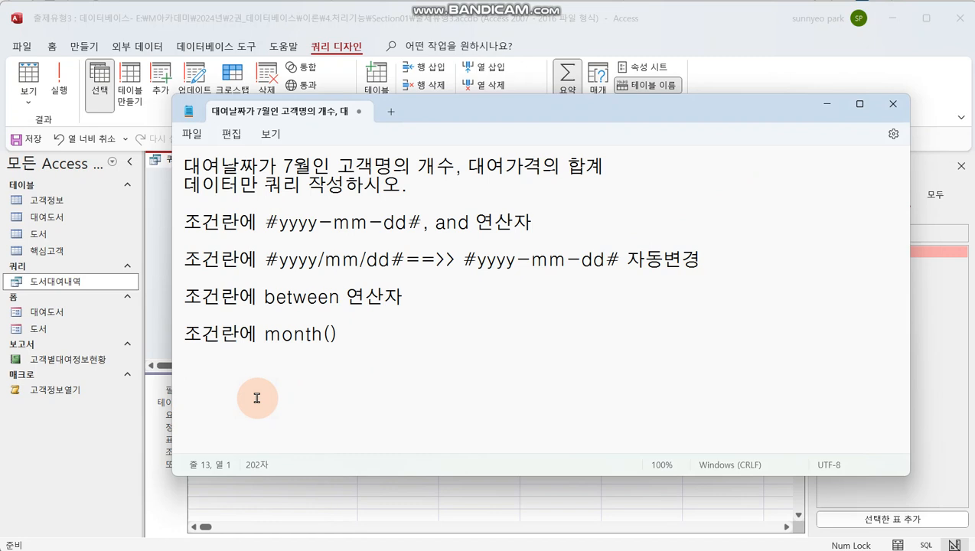
left_click(331, 337)
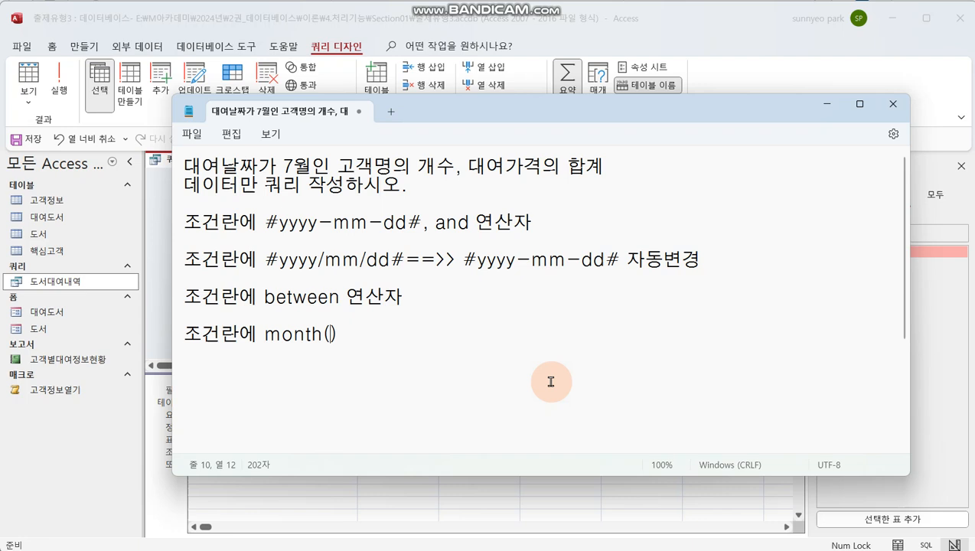
type("[sk")
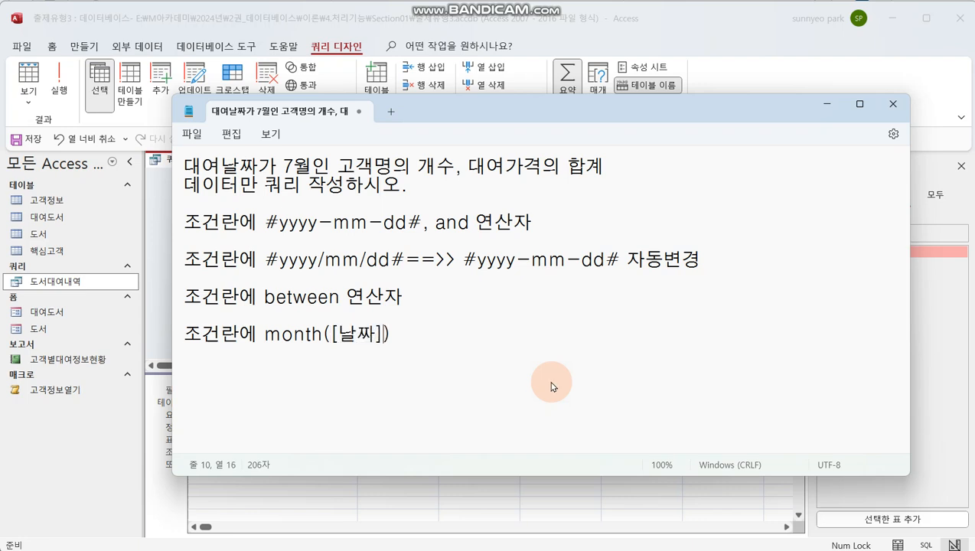
left_click(443, 359)
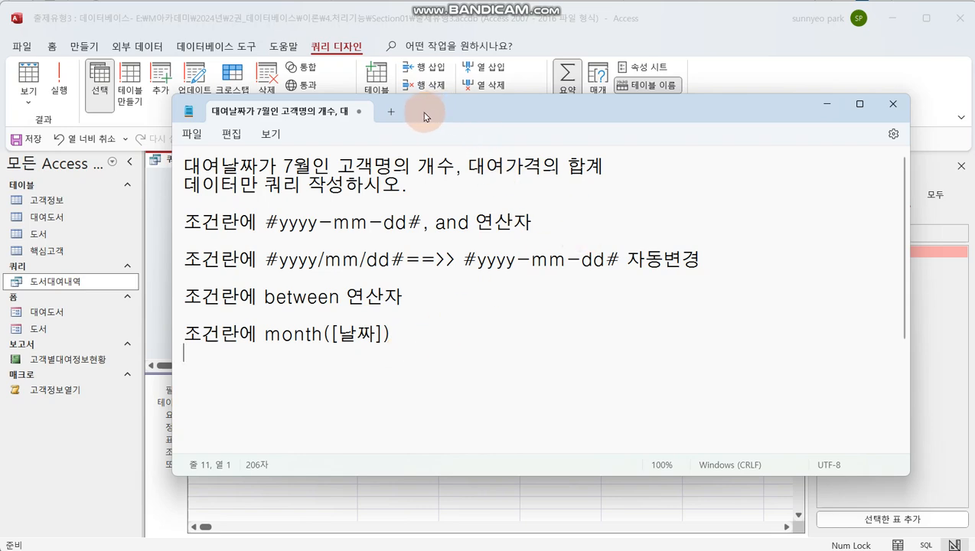
Step: Move the notes away and enter month(대여날짜)=7 as the 대여날짜 criteria
left_click_drag(426, 116, 808, 122)
left_click(225, 453)
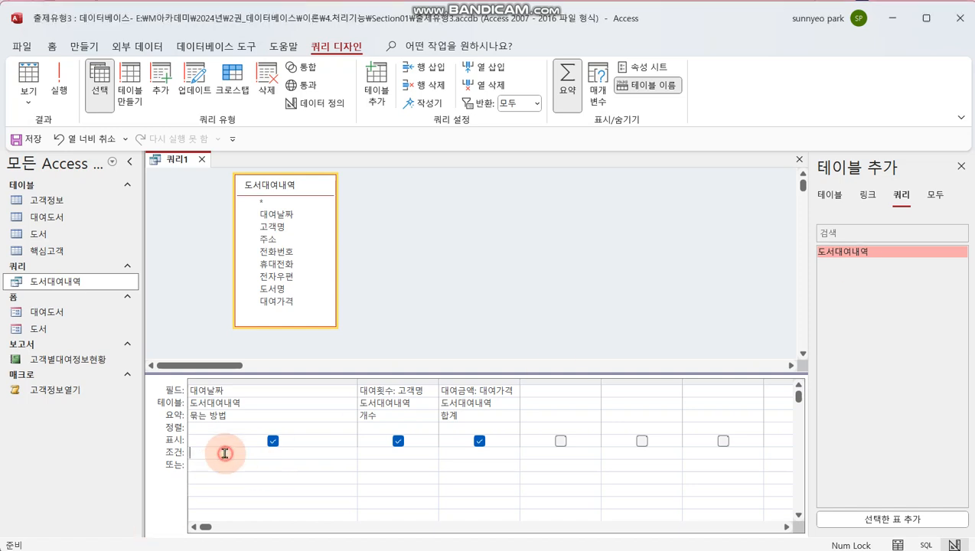
type("month")
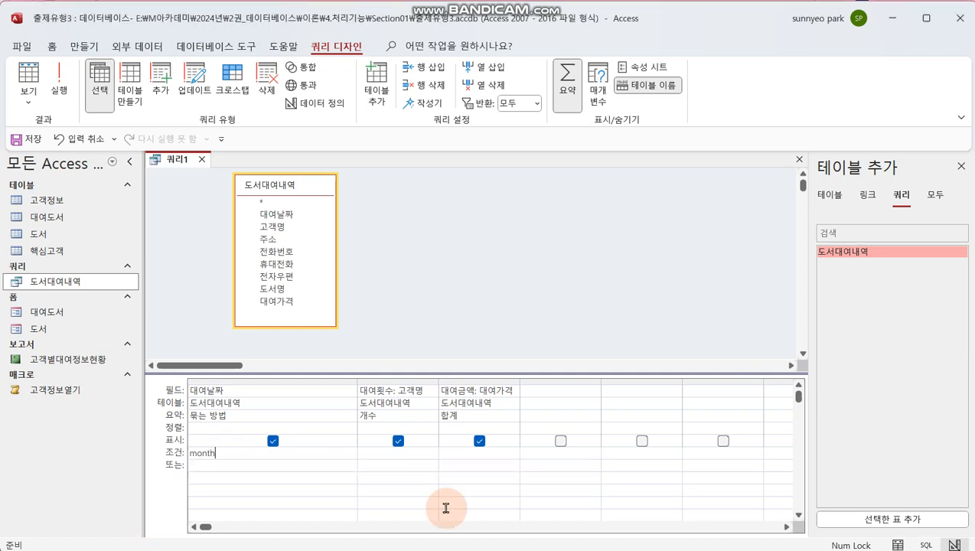
type("(대여날")
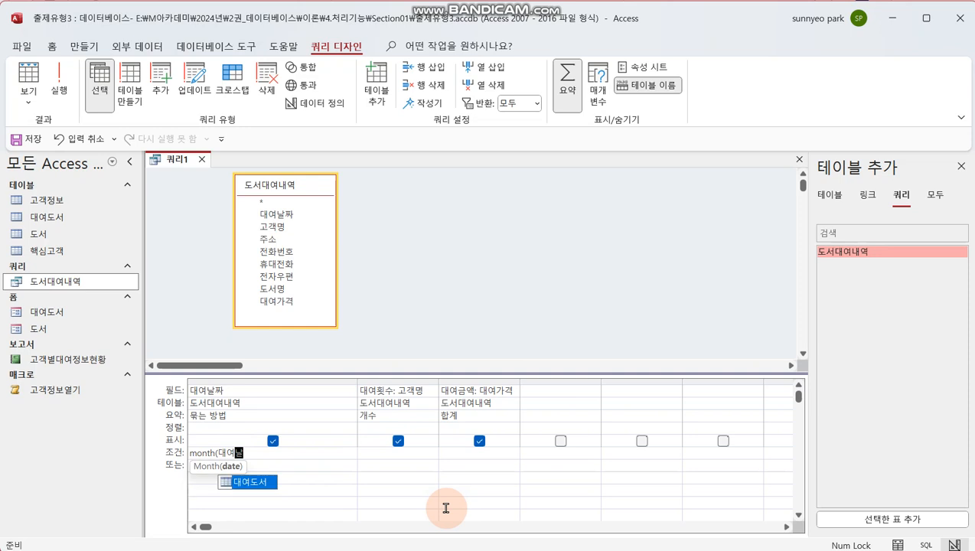
type("짜)=7")
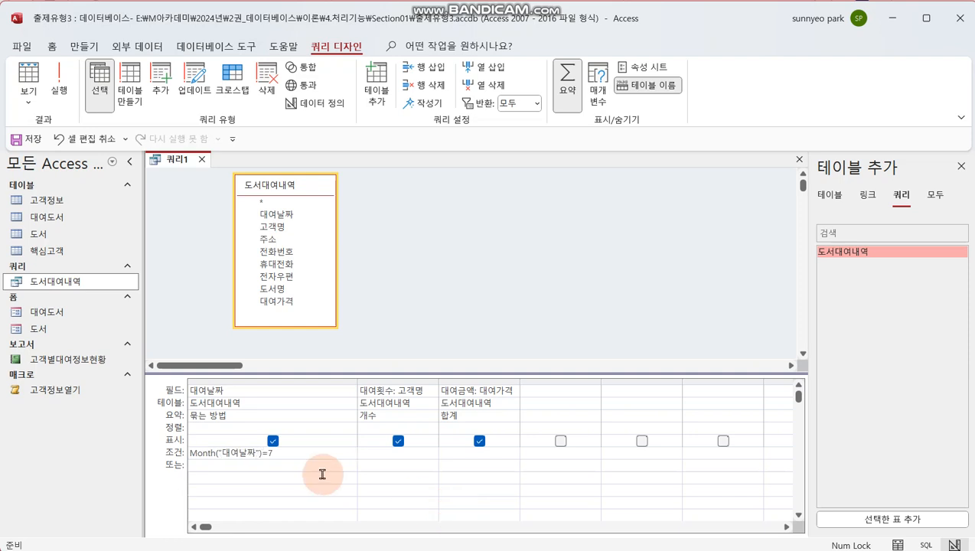
Step: Inspect the Month criteria in the zoomed editor, close it, and try to run the query
right_click(308, 461)
left_click(353, 432)
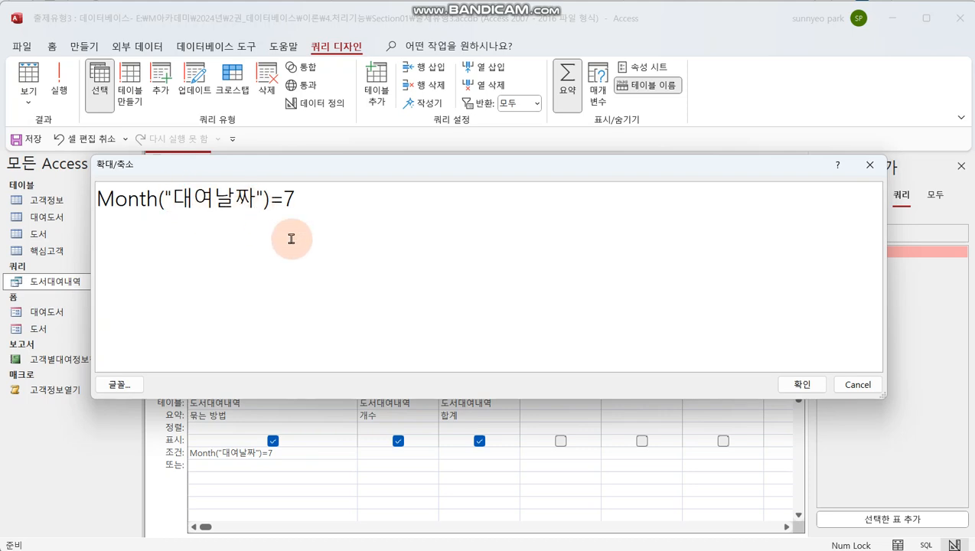
left_click(801, 385)
left_click(326, 458)
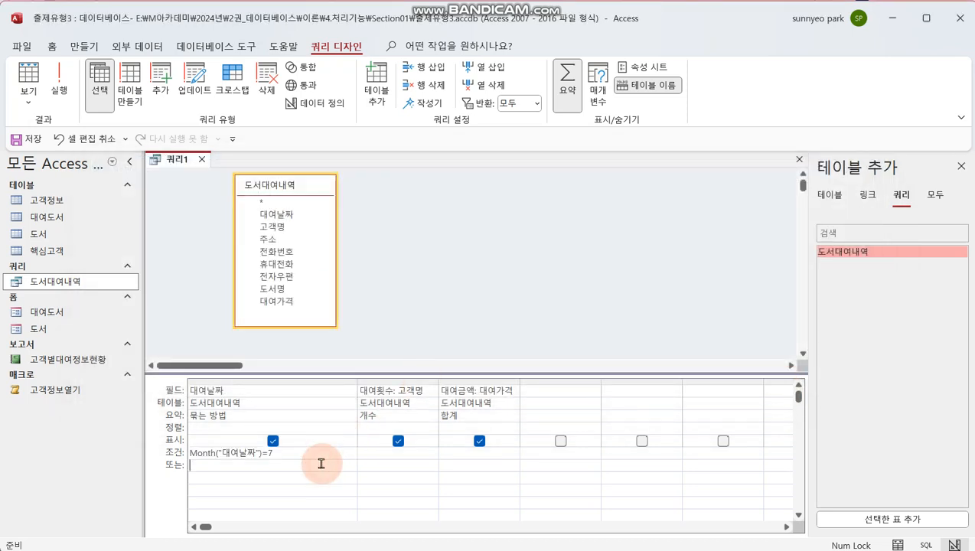
left_click(59, 86)
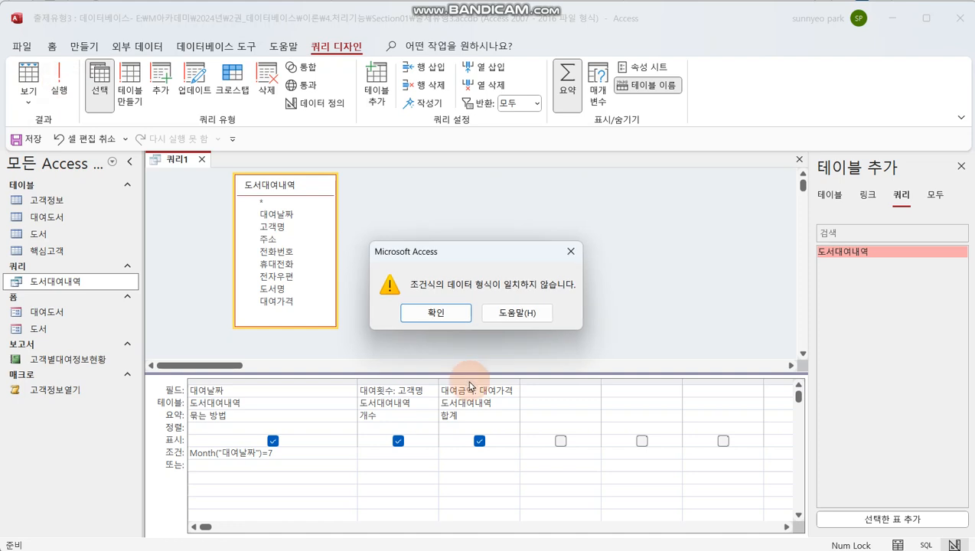
left_click(459, 313)
Step: Replace the quotation marks around 대여날짜 with square brackets so the criteria reads Month([대여날짜])=7
left_click(221, 453)
key("BackSpace")
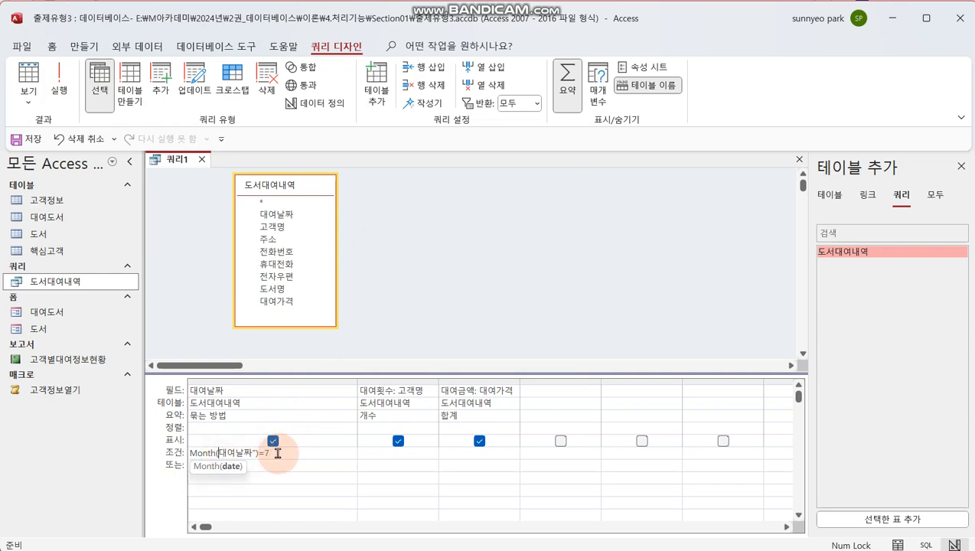
type("[")
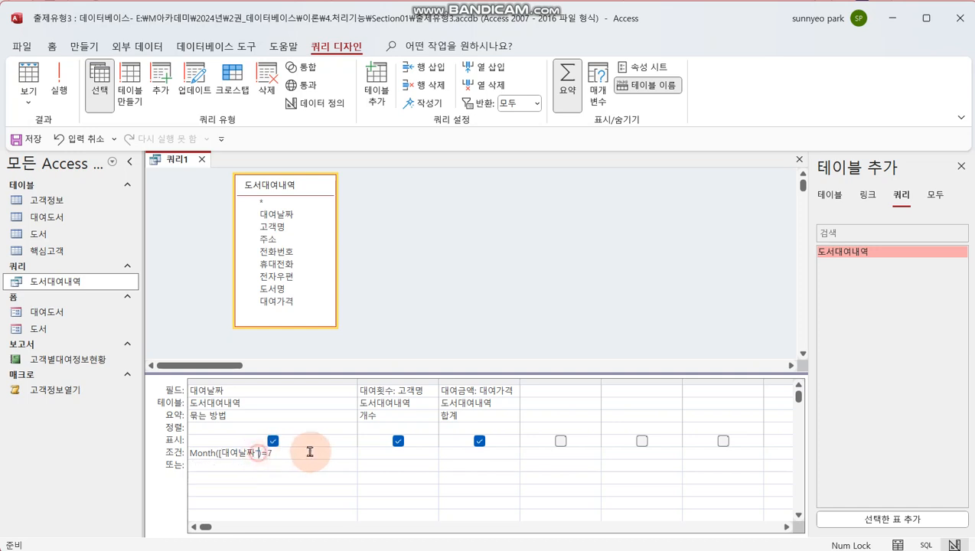
key("BackSpace")
type("]")
key("Return")
Step: Review the bracketed Month criteria in the zoomed editor, close it, and run the query
left_click(316, 453)
right_click(315, 453)
left_click(359, 432)
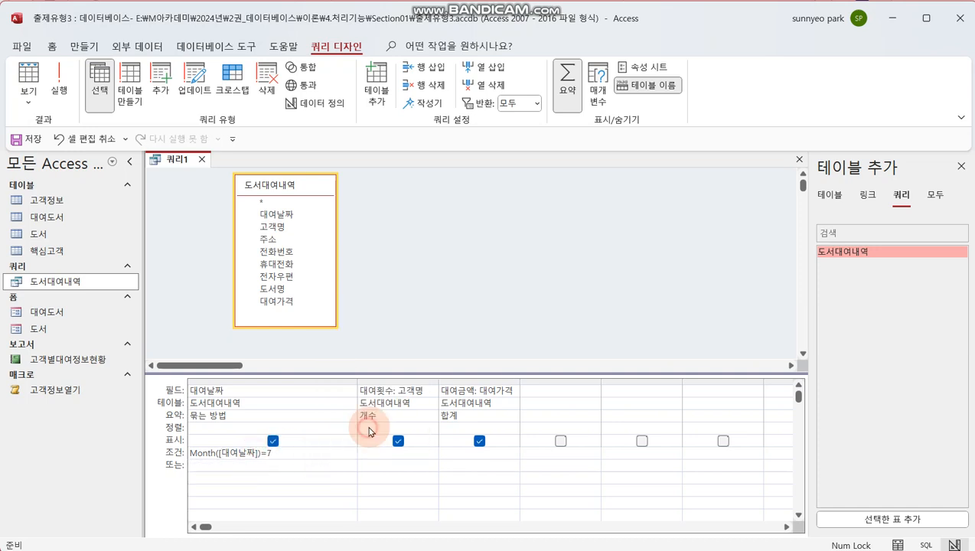
left_click_drag(212, 201, 174, 201)
left_click(173, 201)
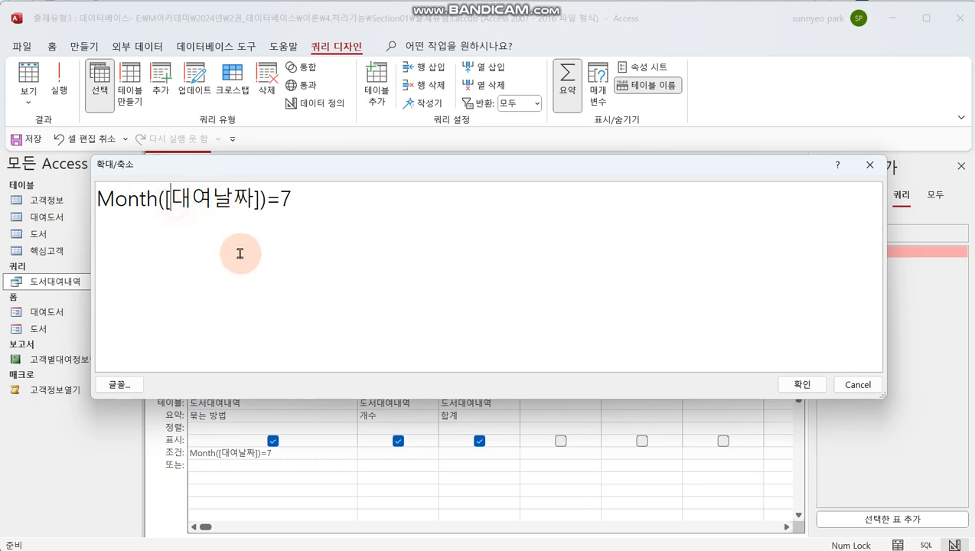
left_click(312, 200)
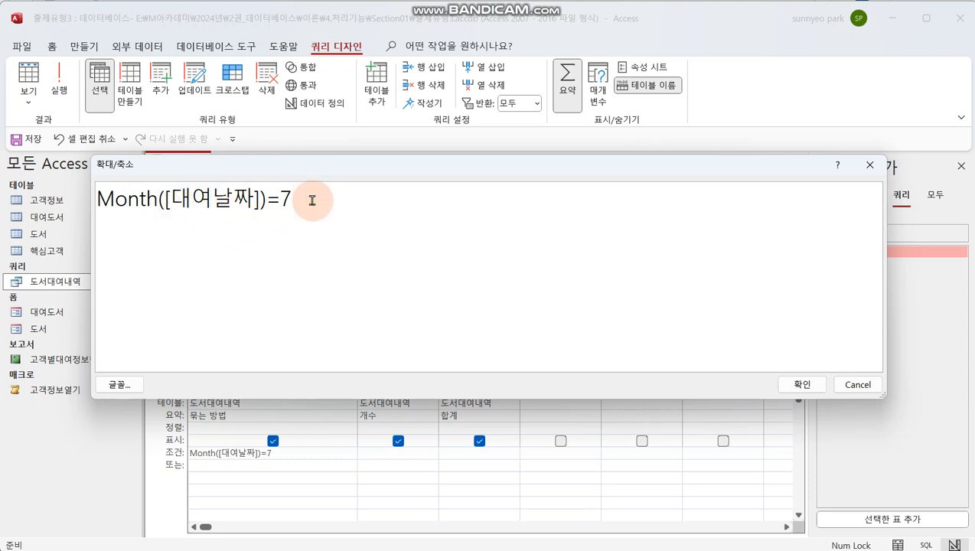
left_click(798, 384)
left_click(313, 486)
left_click(59, 88)
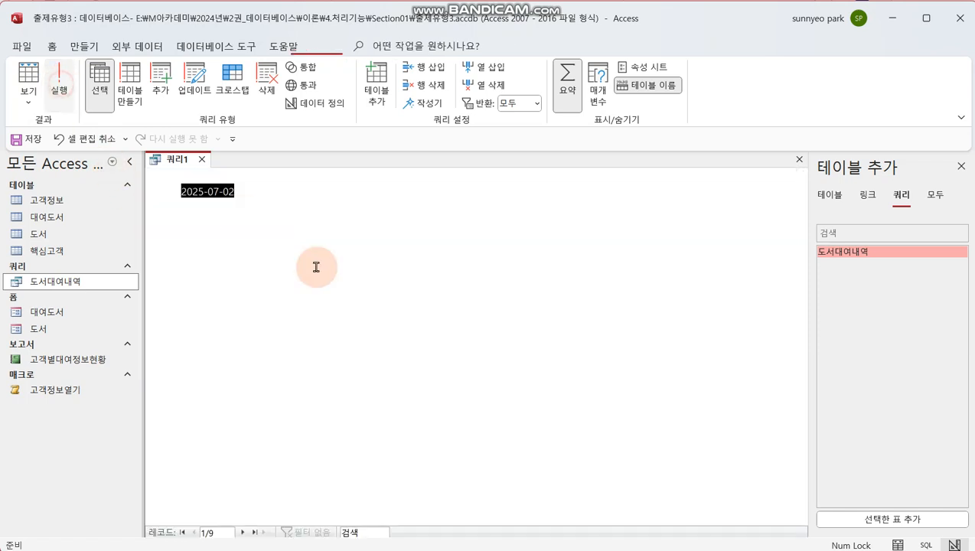
Step: Return the query to design view, clear the Month criteria under 대여날짜, and fit that column's width
left_click(25, 74)
left_click(285, 455)
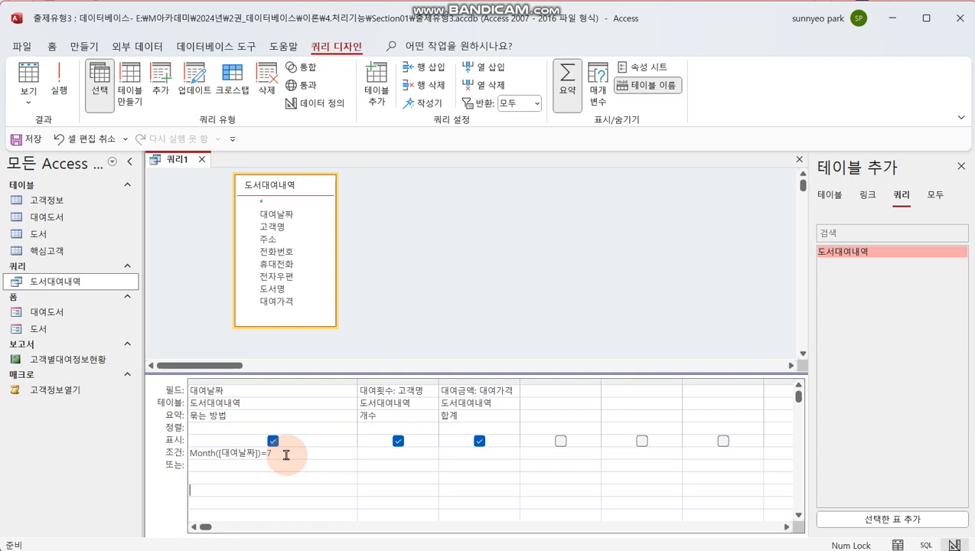
left_click(170, 453)
key("Delete")
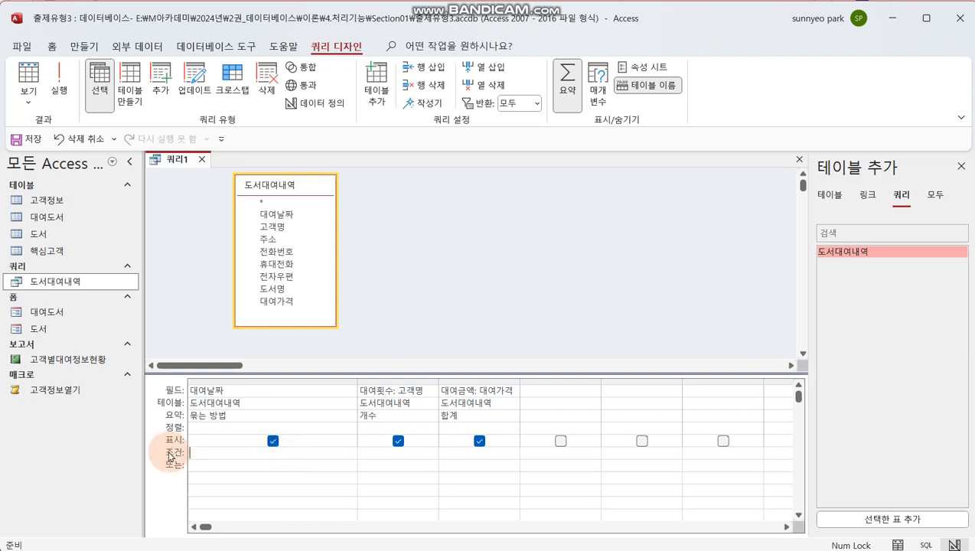
double_click(358, 383)
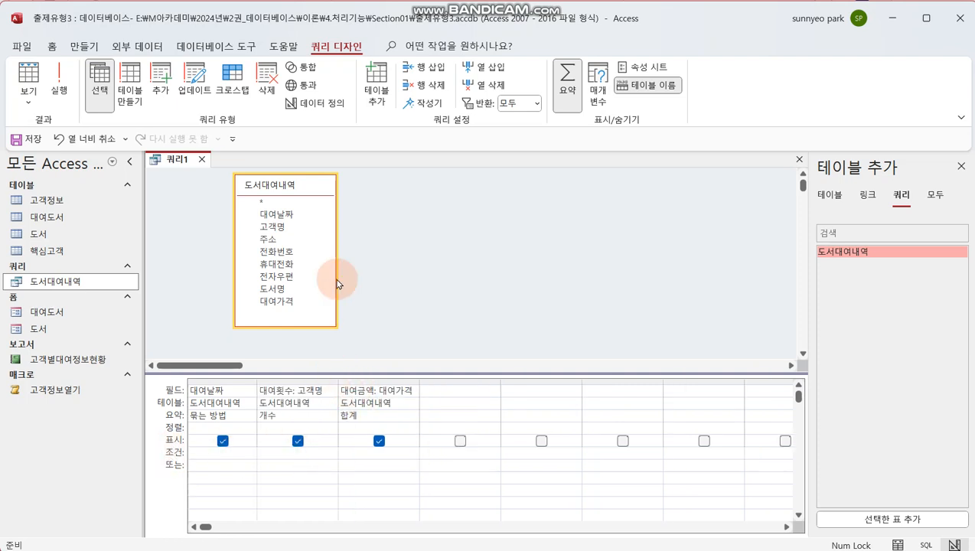
Step: Bring up the Notepad notes, read the hint about using month([날짜]) in the field row, and move them away
left_click(858, 2)
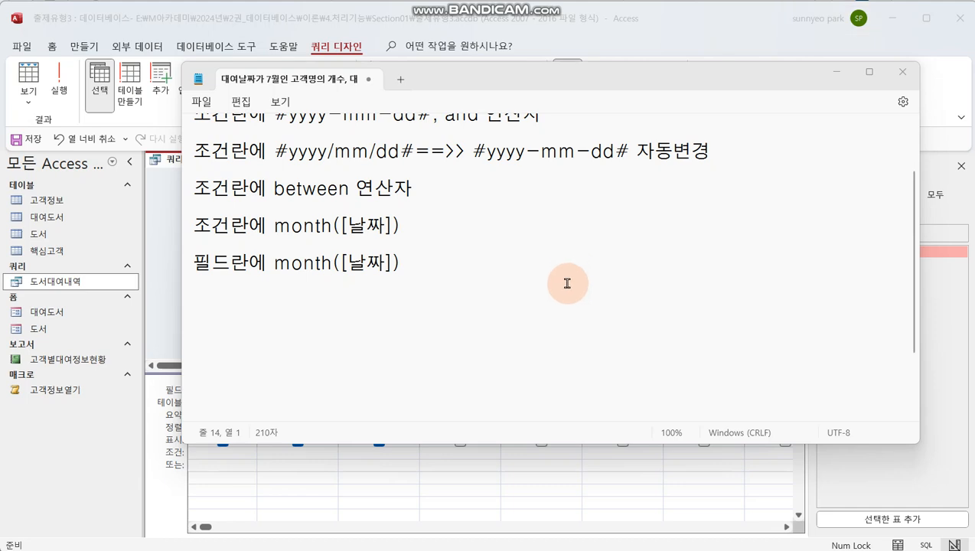
scroll(561, 290, "up", 2)
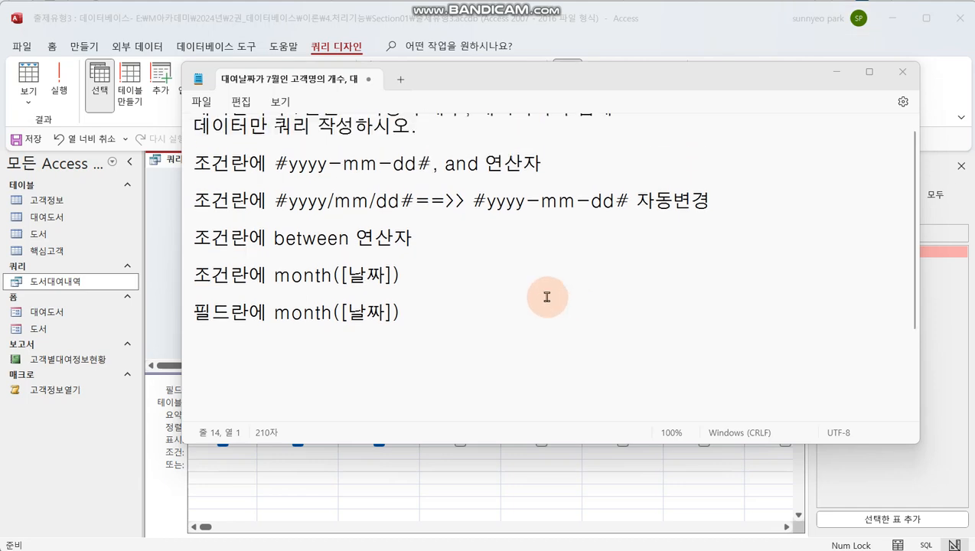
left_click_drag(213, 339, 406, 341)
left_click(410, 345)
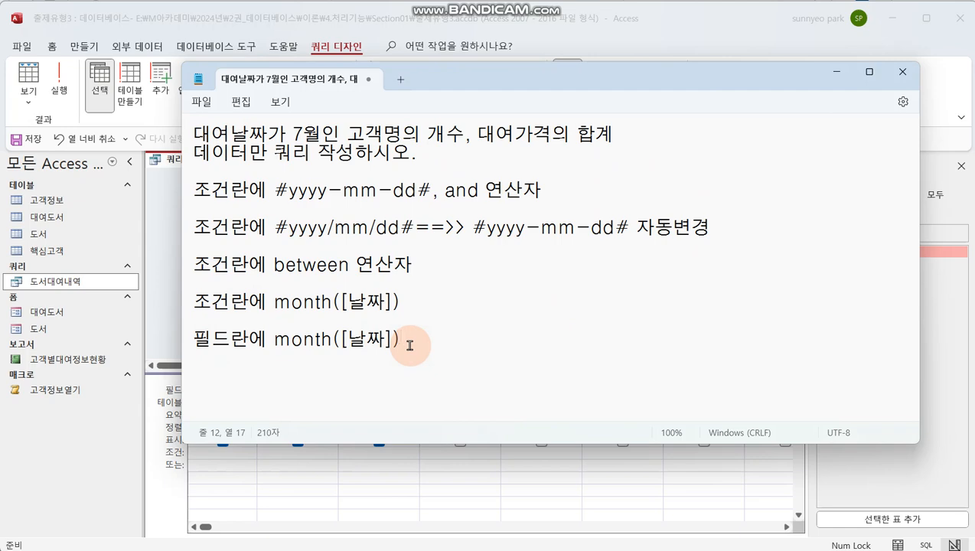
left_click_drag(459, 73, 586, 88)
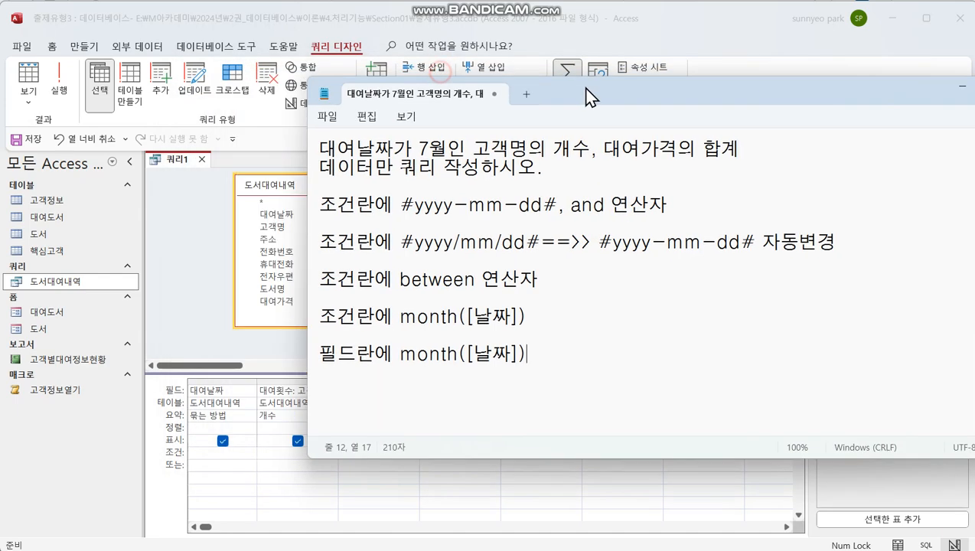
key("alt+Tab")
Step: Add 대여날짜 as a fourth query column and exclude it from the displayed results
left_click(437, 392)
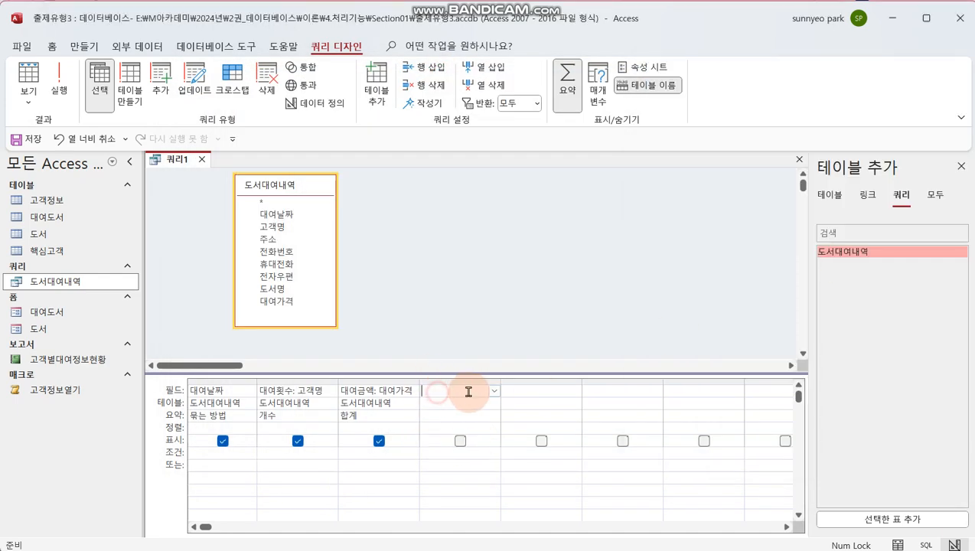
left_click(292, 218)
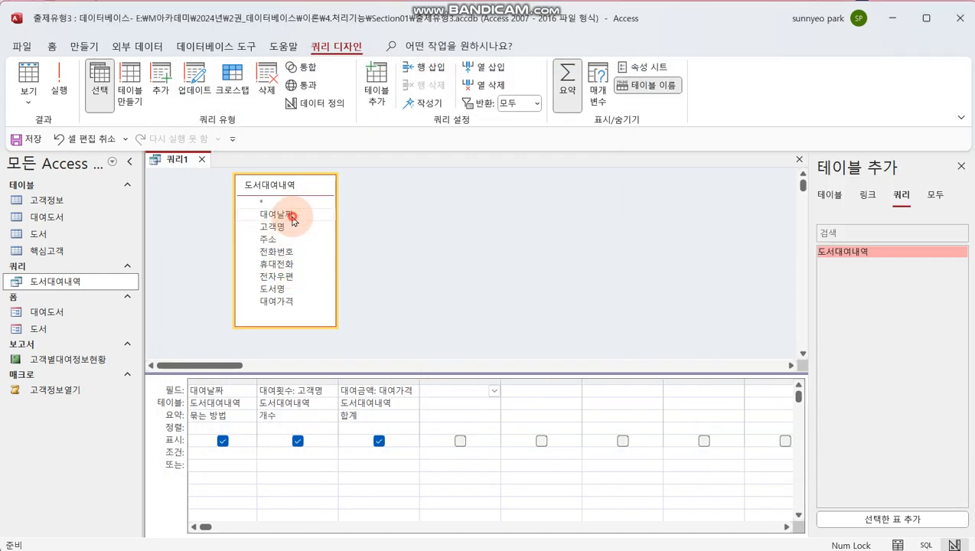
double_click(291, 217)
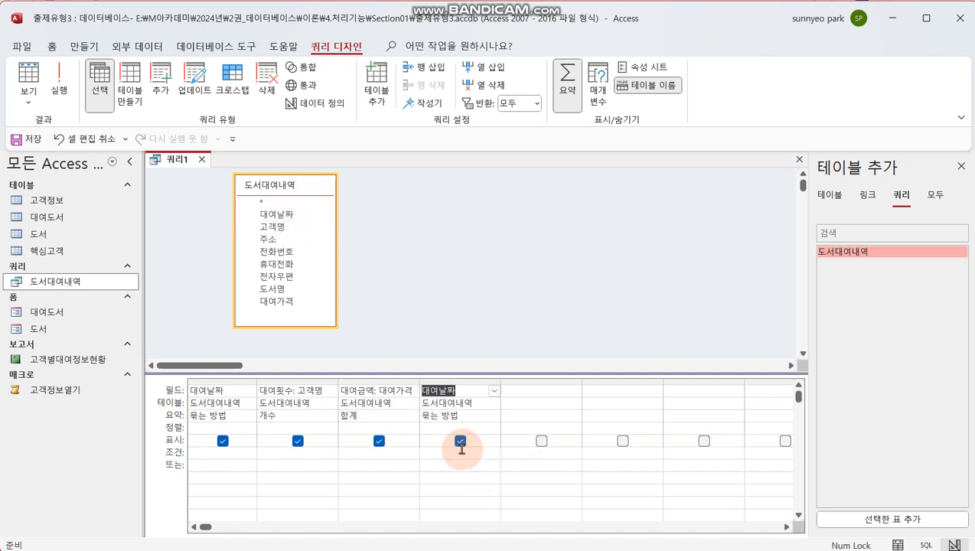
left_click(459, 442)
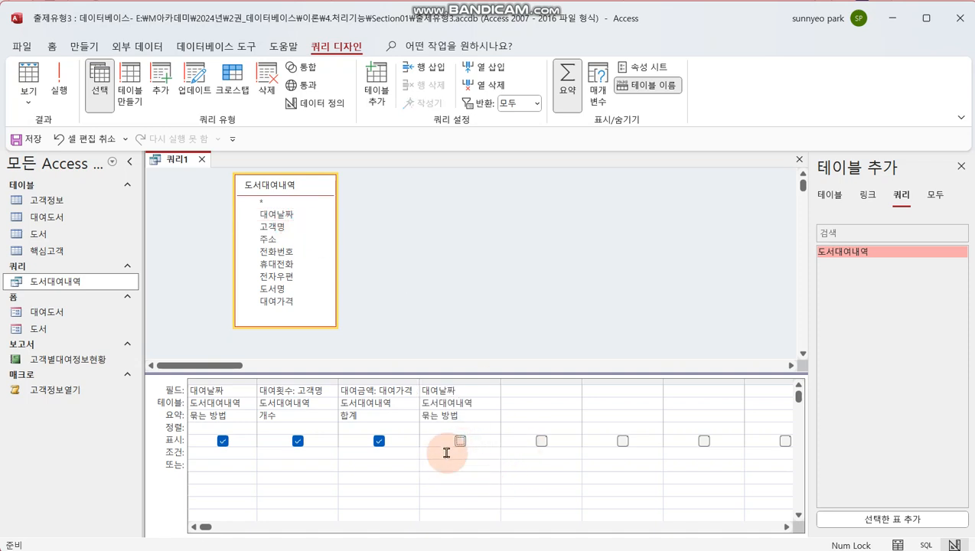
Step: Change the fourth query column's field to month(대여날짜) and widen the column to fit the expression
left_click(425, 388)
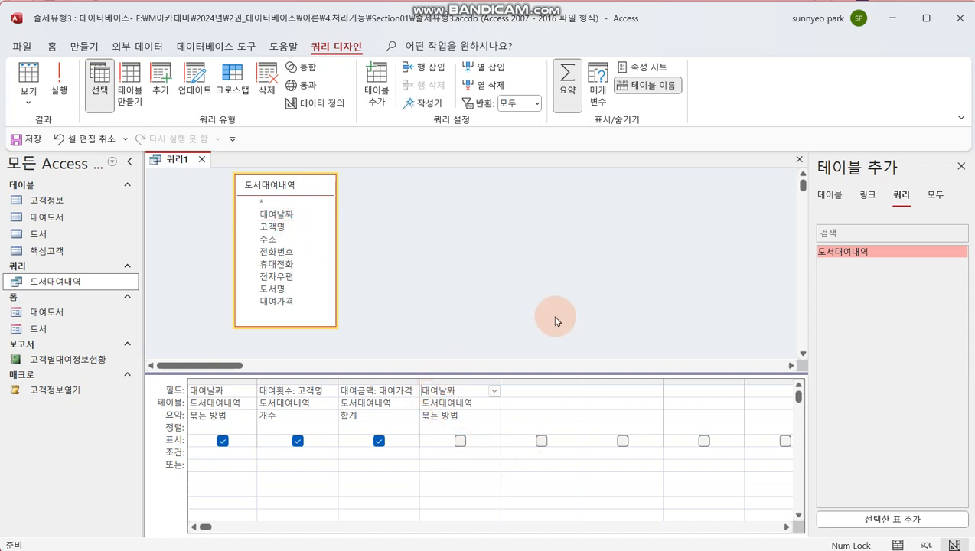
type("month")
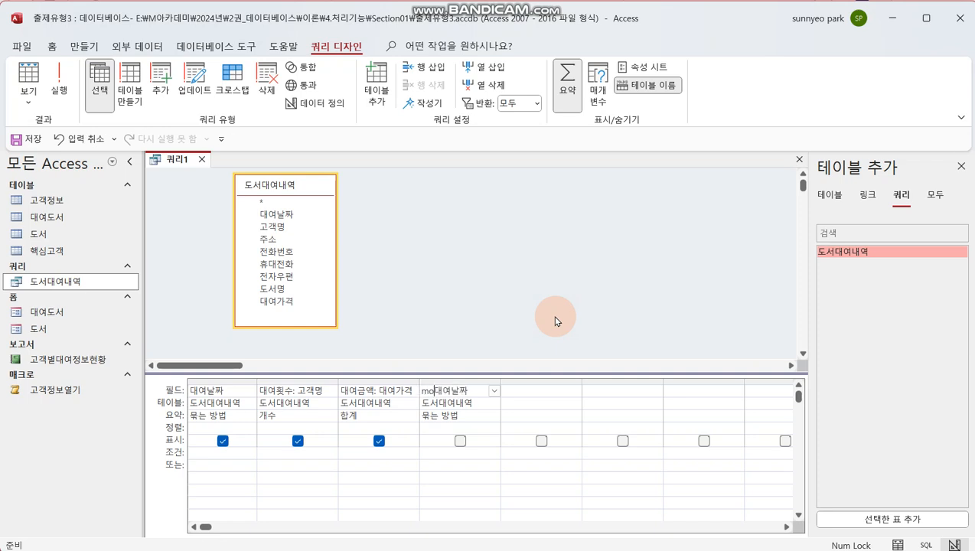
type("(")
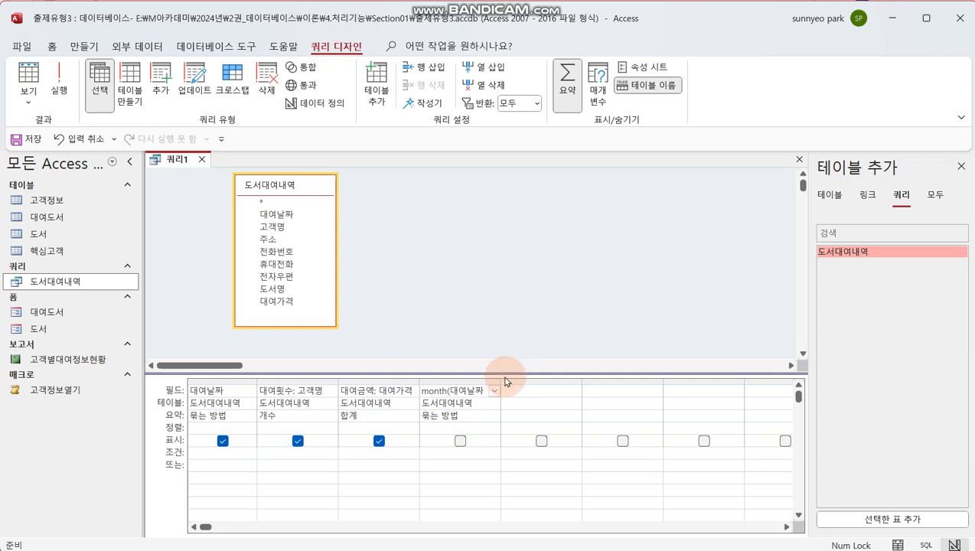
left_click(485, 391)
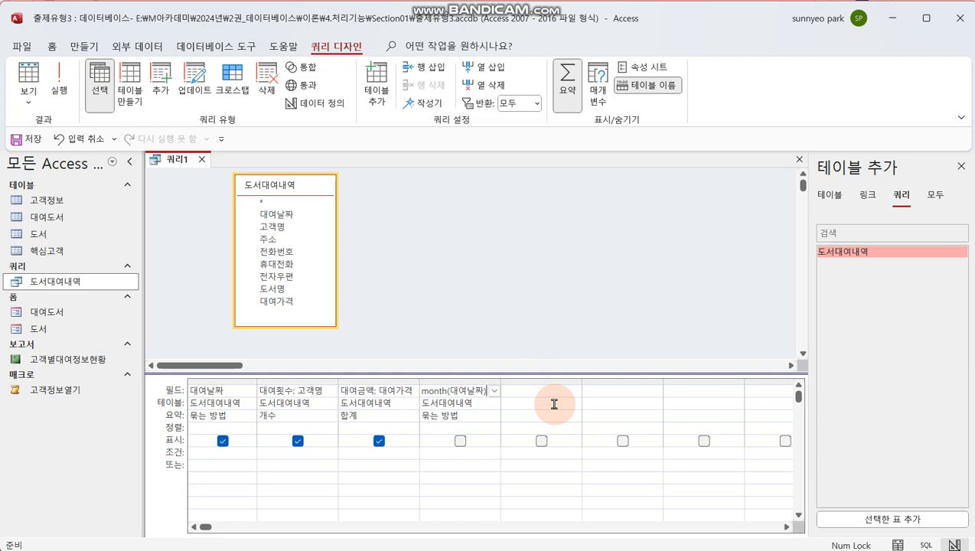
key("Tab")
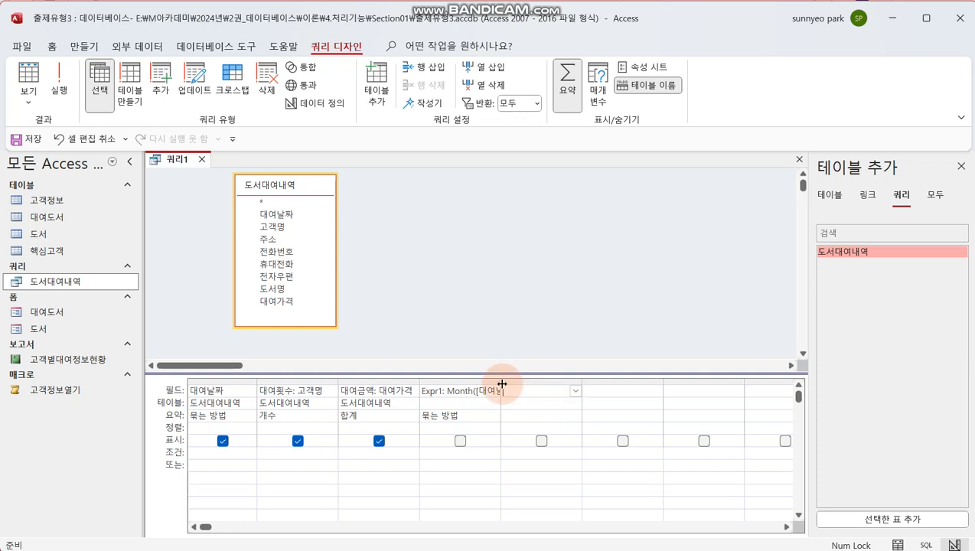
left_click_drag(501, 388, 534, 388)
Step: Open the fourth column's Month expression in the zoomed editor, examine its expression name and bracketed field, and close the editor
right_click(527, 390)
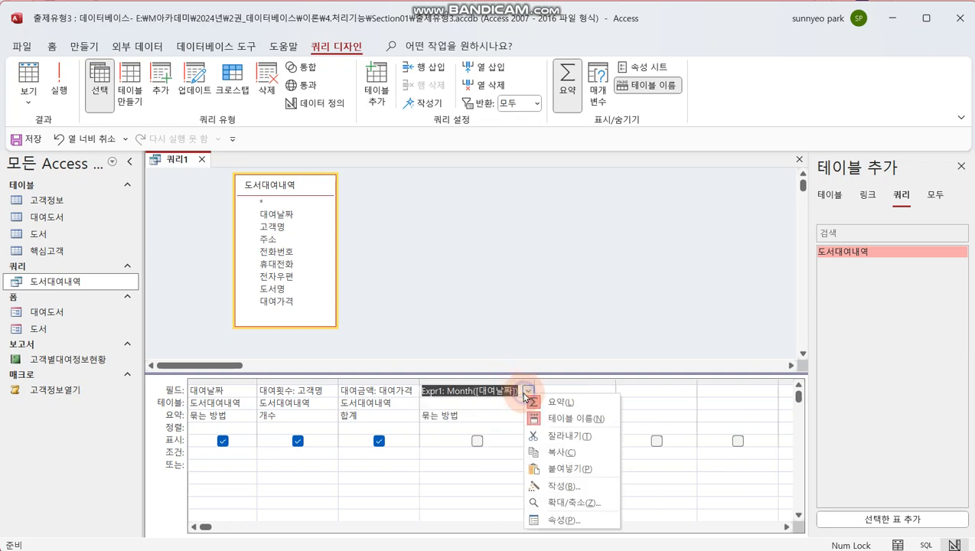
left_click(564, 502)
left_click(289, 222)
left_click(291, 178)
left_click_drag(398, 170, 463, 137)
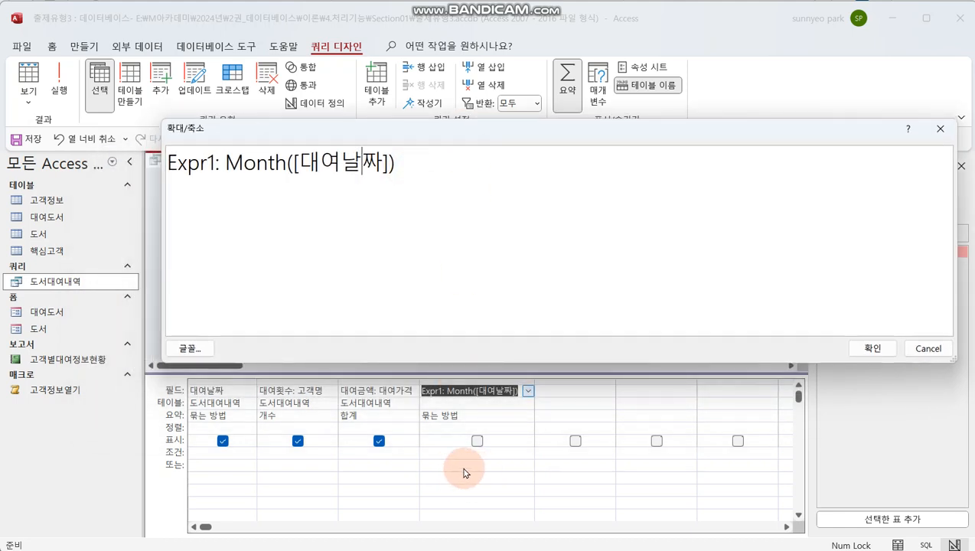
left_click(425, 169)
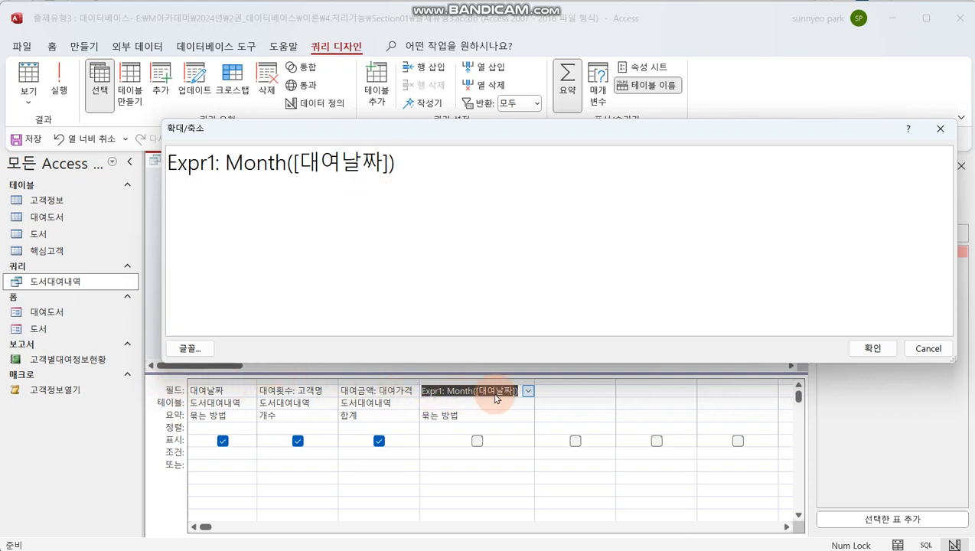
left_click(364, 168)
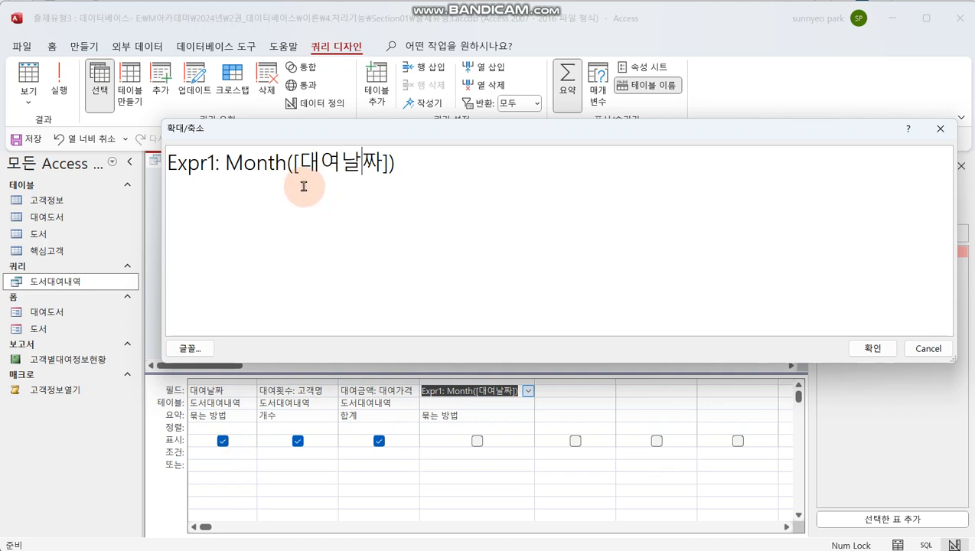
left_click(874, 347)
Step: Set the criteria under the Month expression column to 7 and run the query
left_click(687, 474)
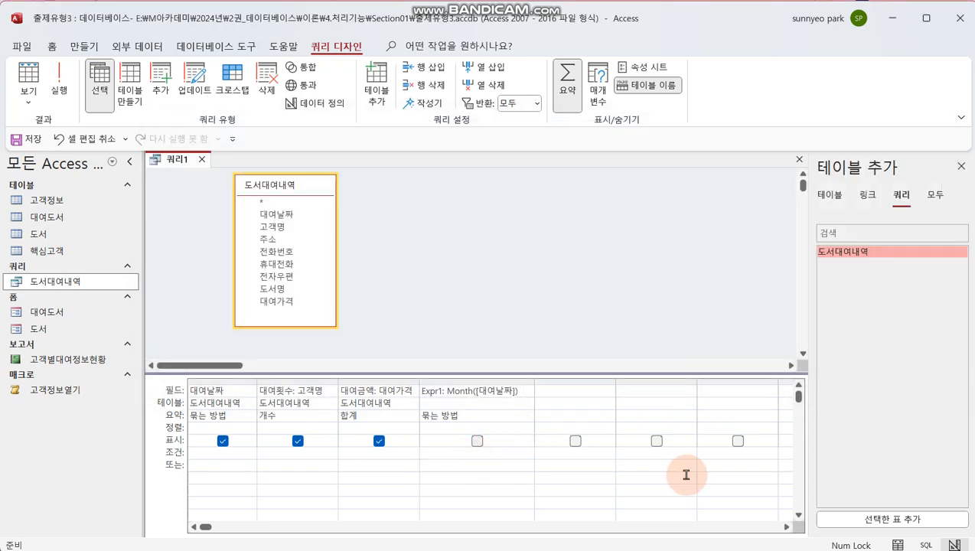
type("7")
left_click(67, 92)
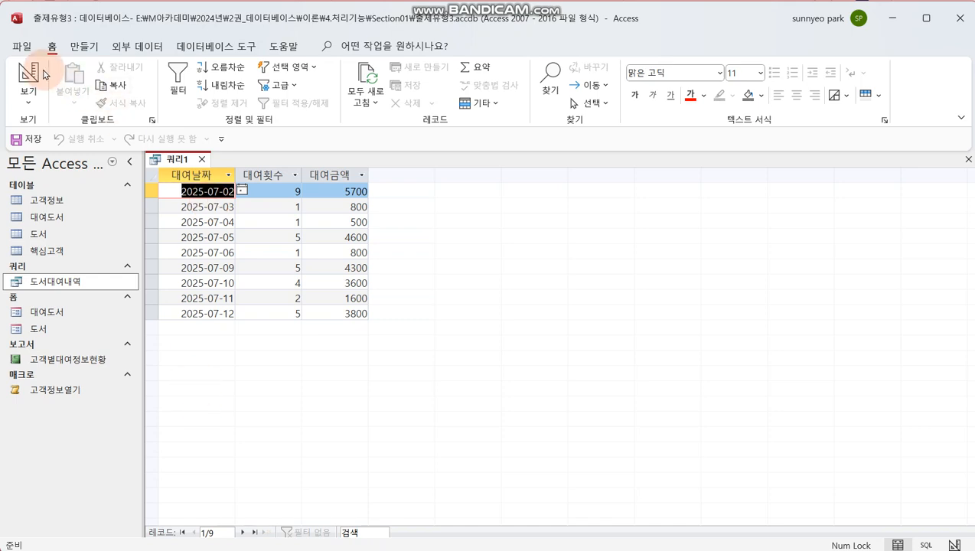
Step: In design view, replace the Month column's criteria with >6, run the query, and return it to design view
left_click(29, 73)
left_click(564, 455)
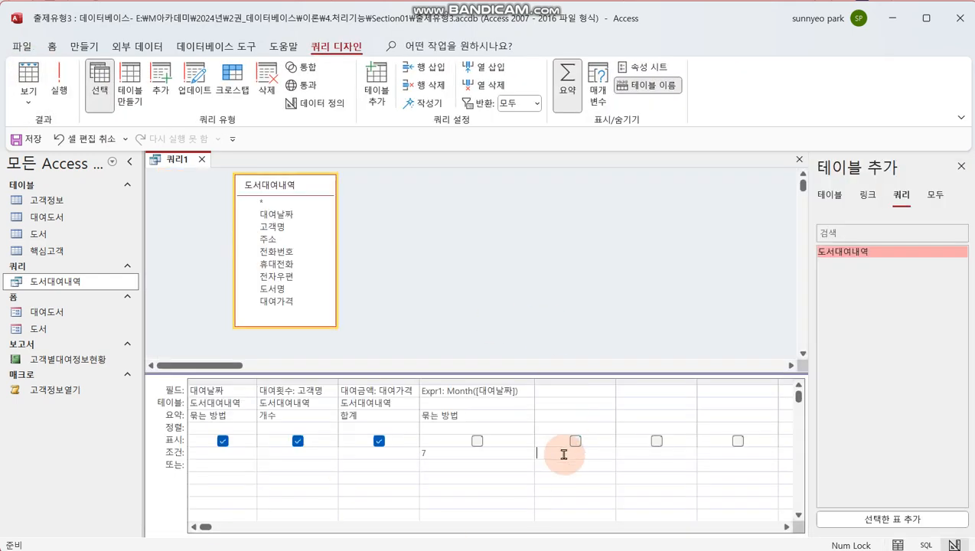
left_click(453, 454)
key("BackSpace")
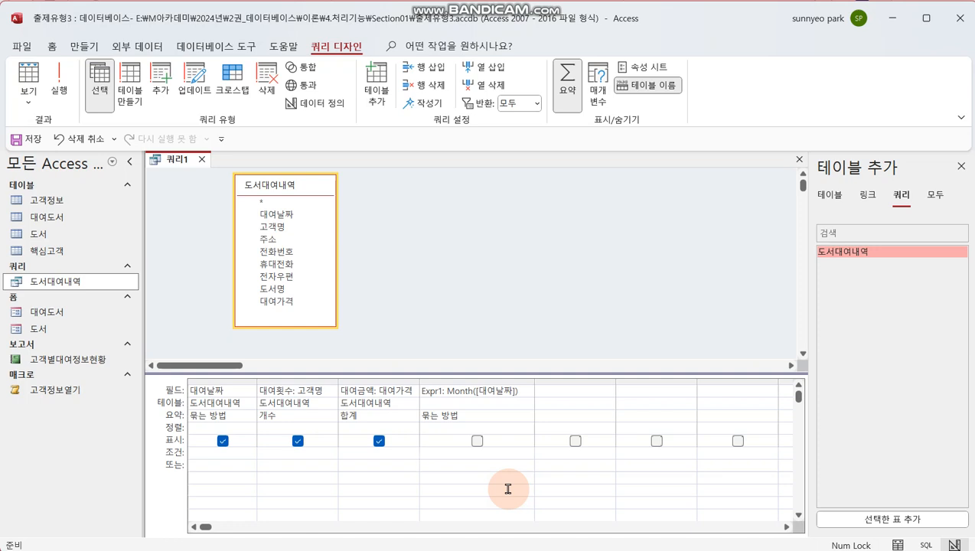
type(">6")
key("Tab")
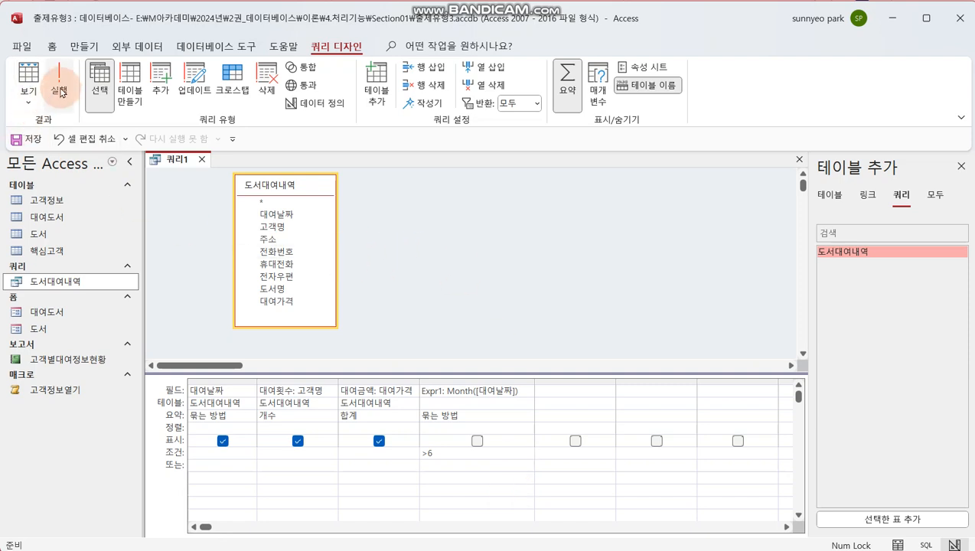
left_click(60, 86)
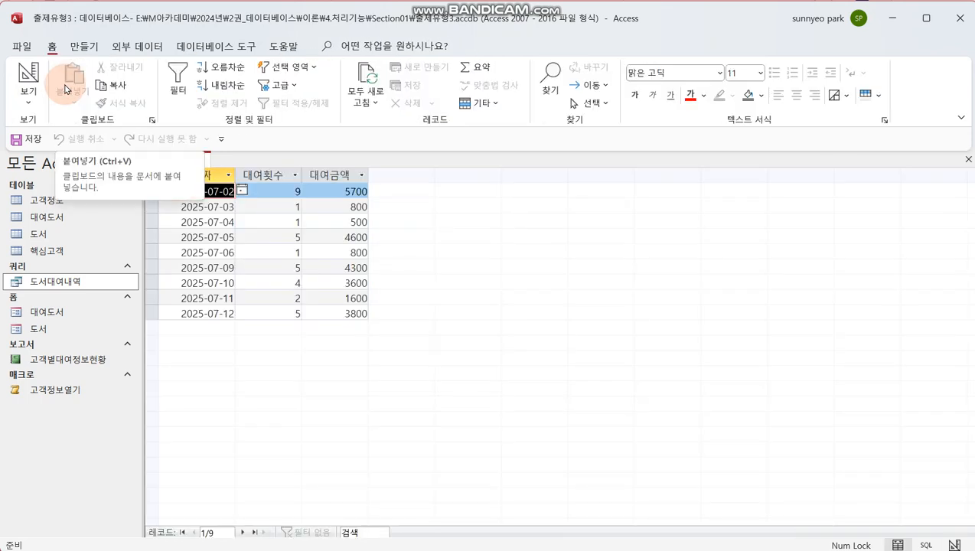
left_click(28, 77)
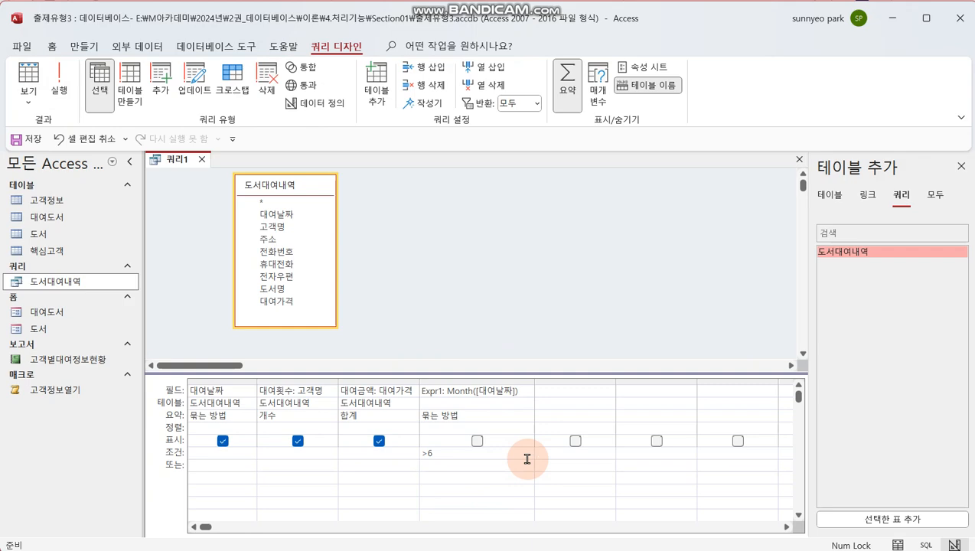
Step: Bring up the Notepad notes, review the criteria methods, and append =7 to the criteria-row month([날짜]) line
left_click_drag(973, 75, 575, 154)
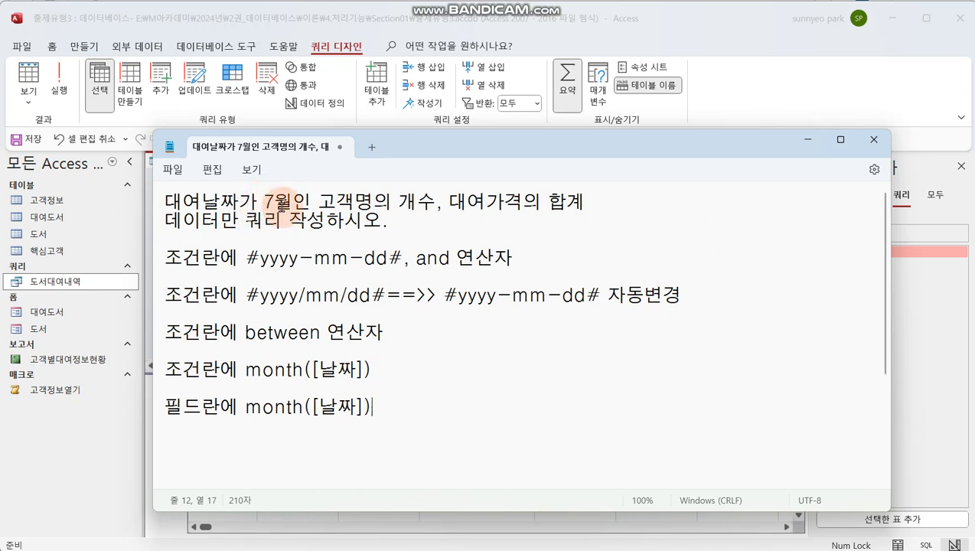
left_click(389, 259)
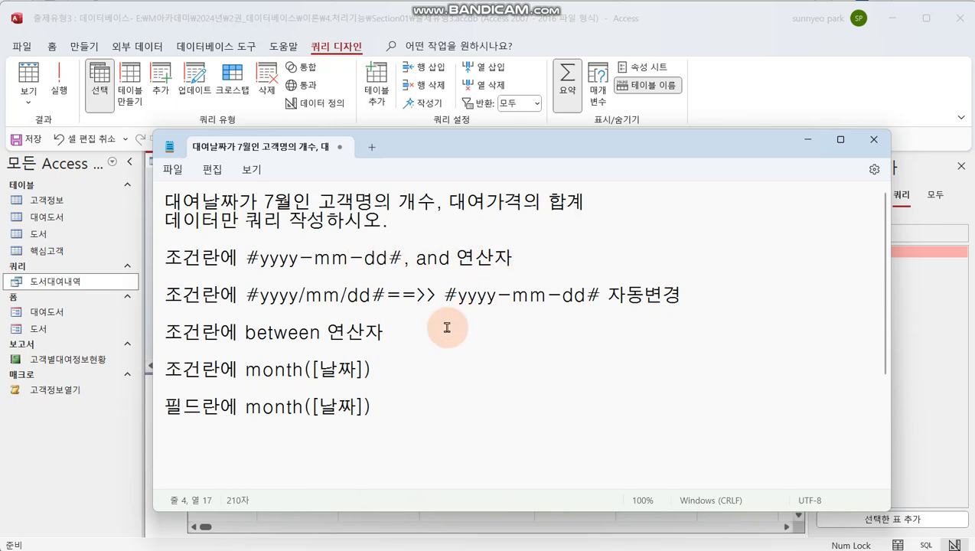
left_click(413, 334)
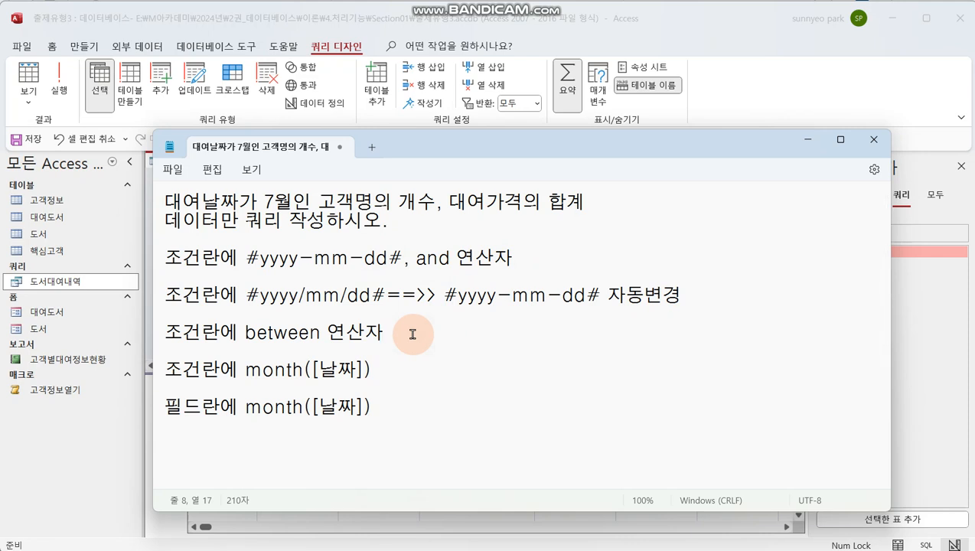
left_click(384, 371)
type("=7")
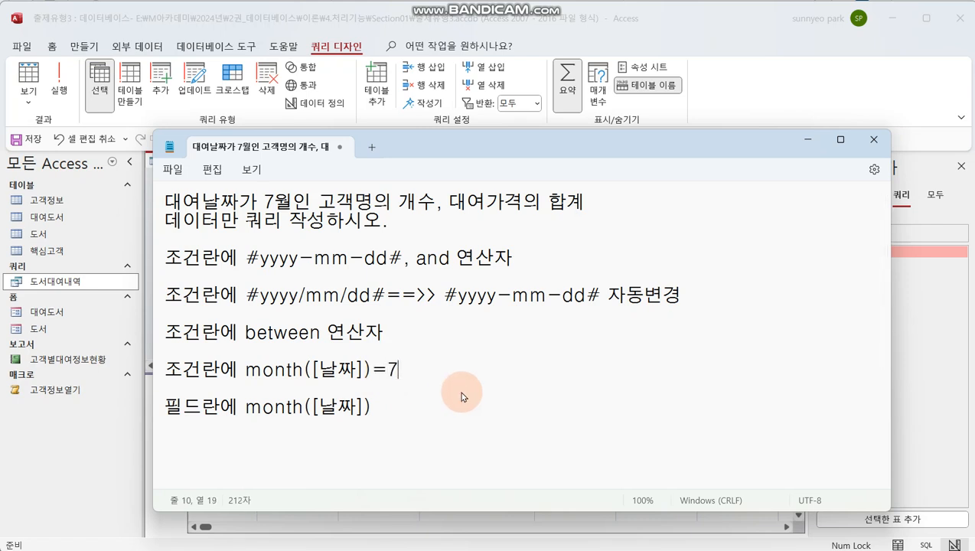
left_click(417, 409)
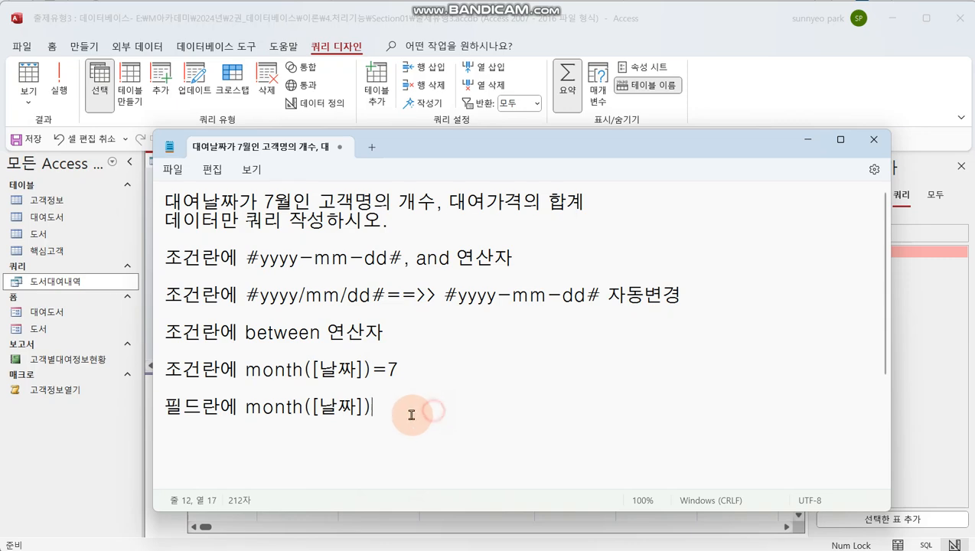